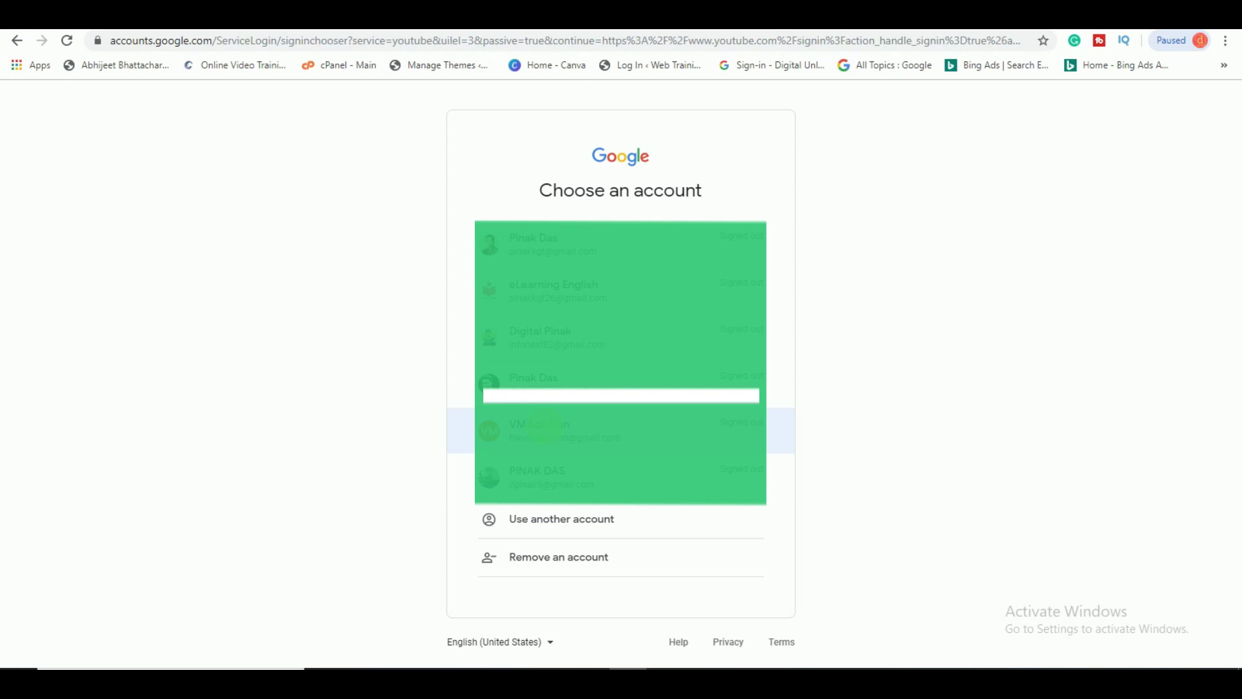
# Sign in to YouTube with the chosen Google account by entering its account password.
pyautogui.click(545, 428)
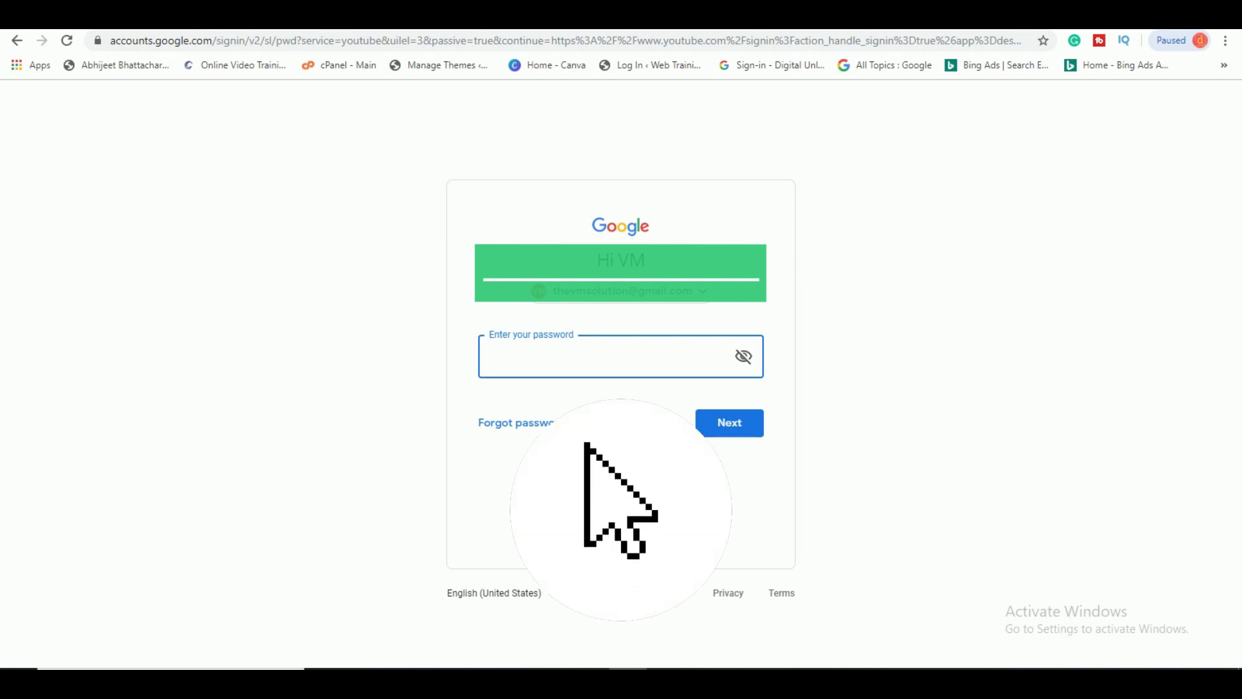
pyautogui.write('•')
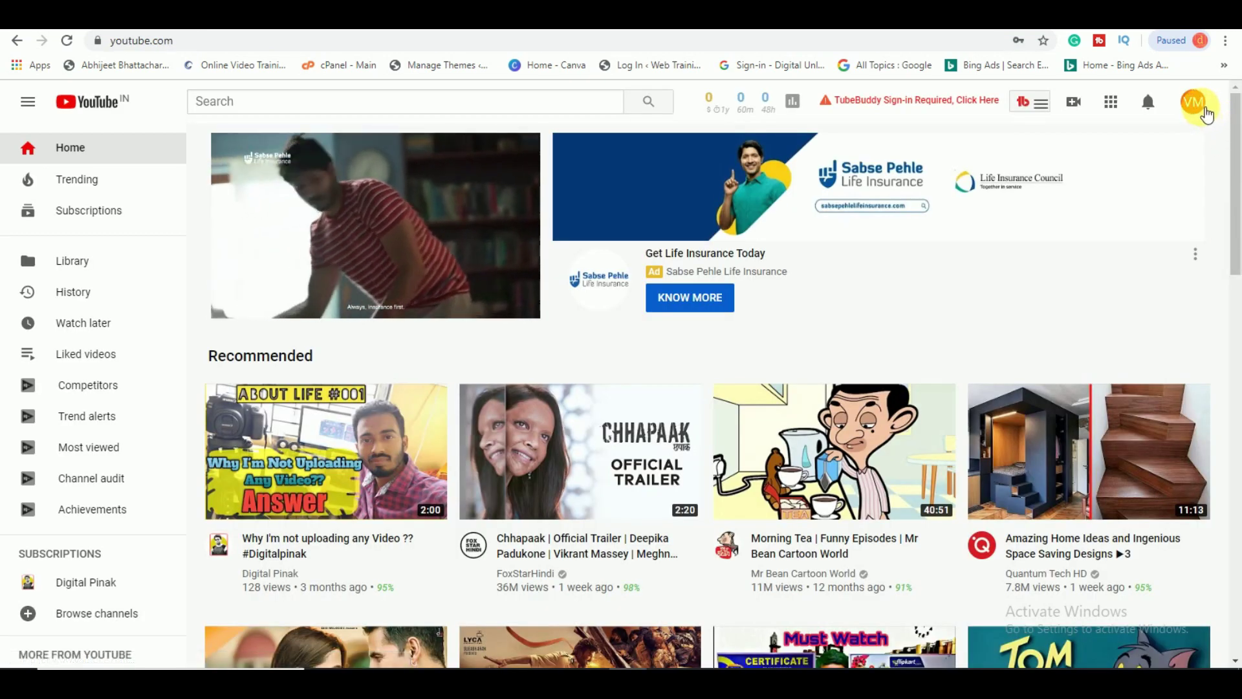
# Start creating a new YouTube channel from the account options, choosing to use a custom name.
pyautogui.click(1194, 105)
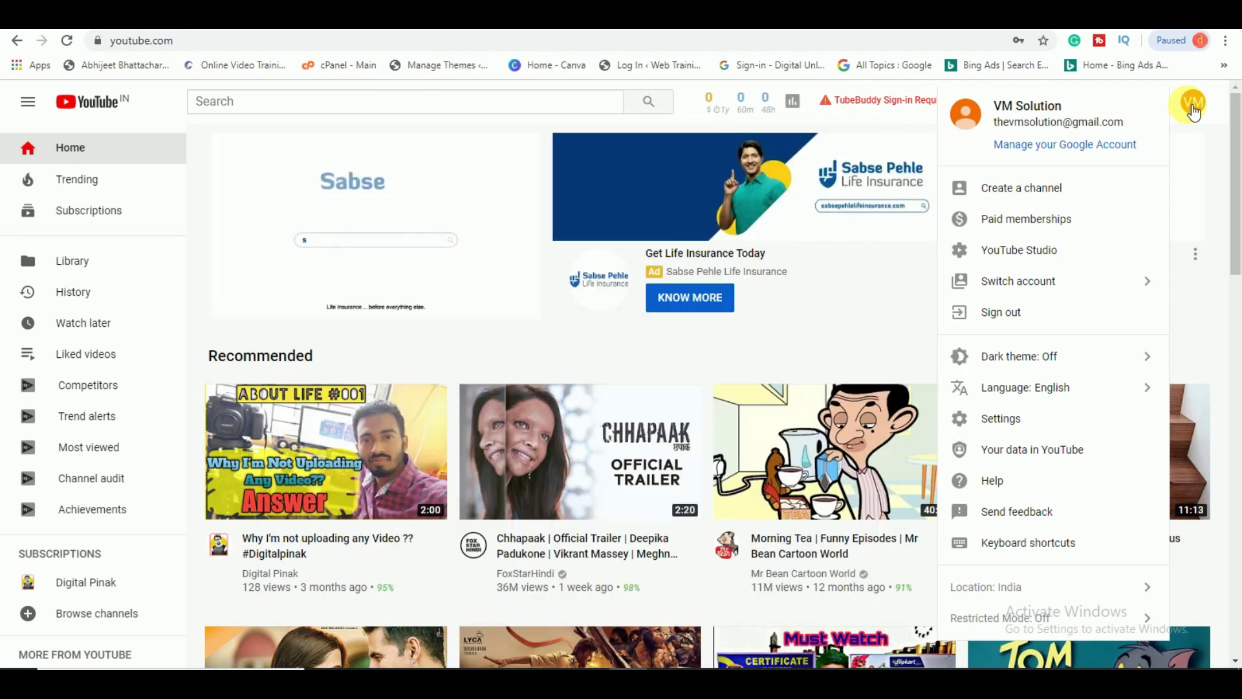
pyautogui.click(1192, 104)
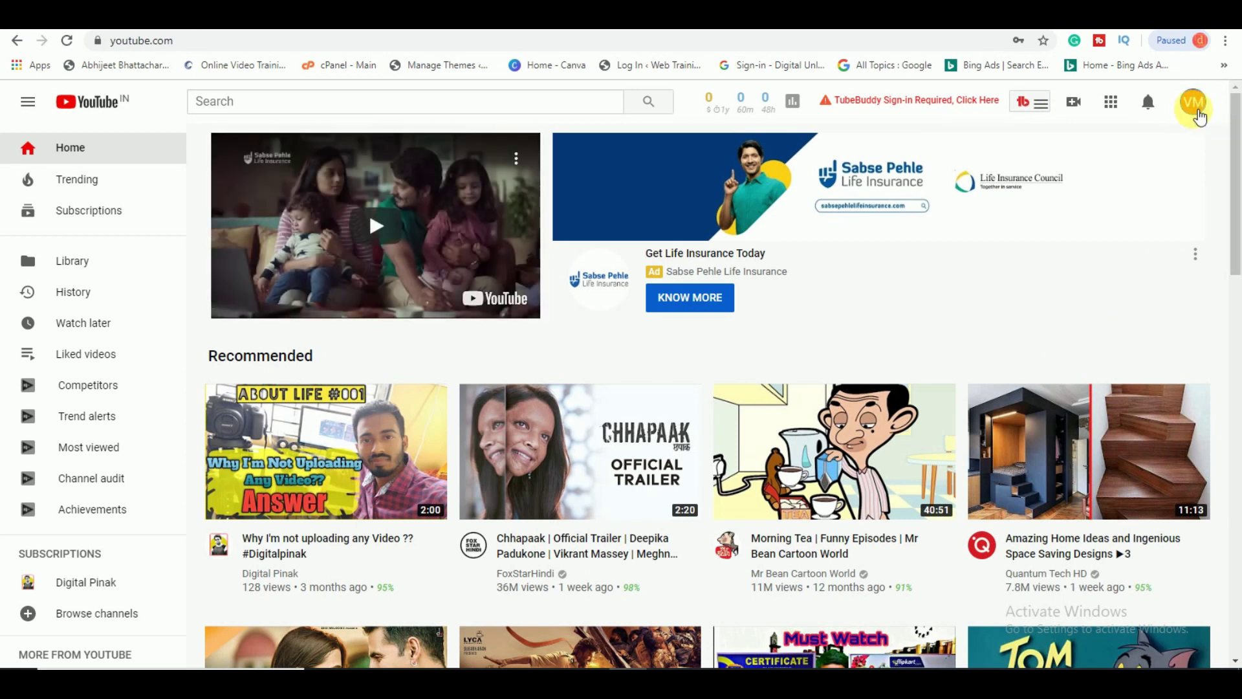
pyautogui.click(1198, 106)
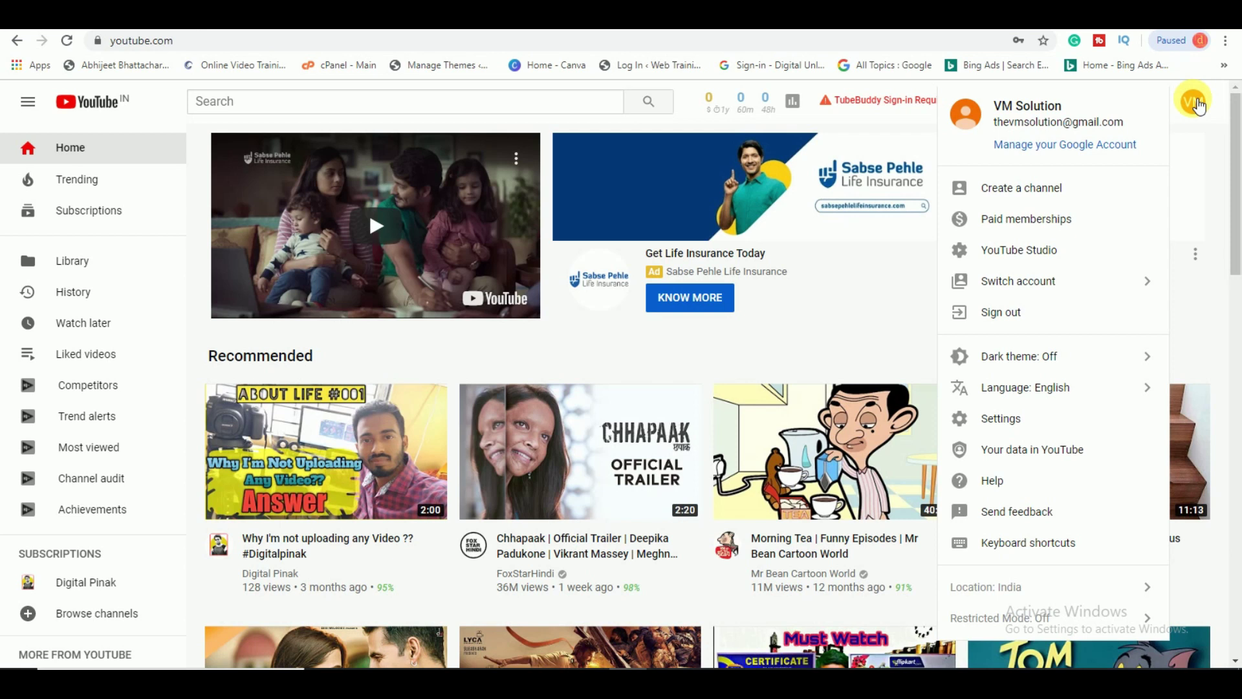
pyautogui.click(1035, 188)
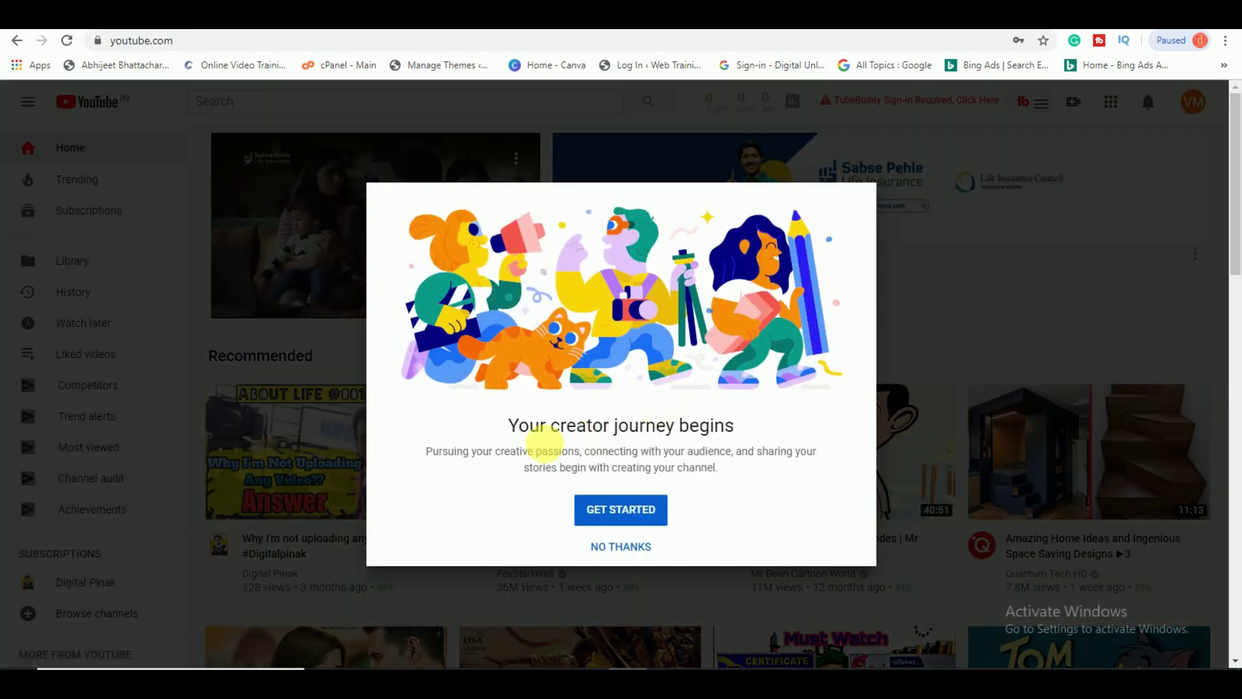
pyautogui.click(614, 511)
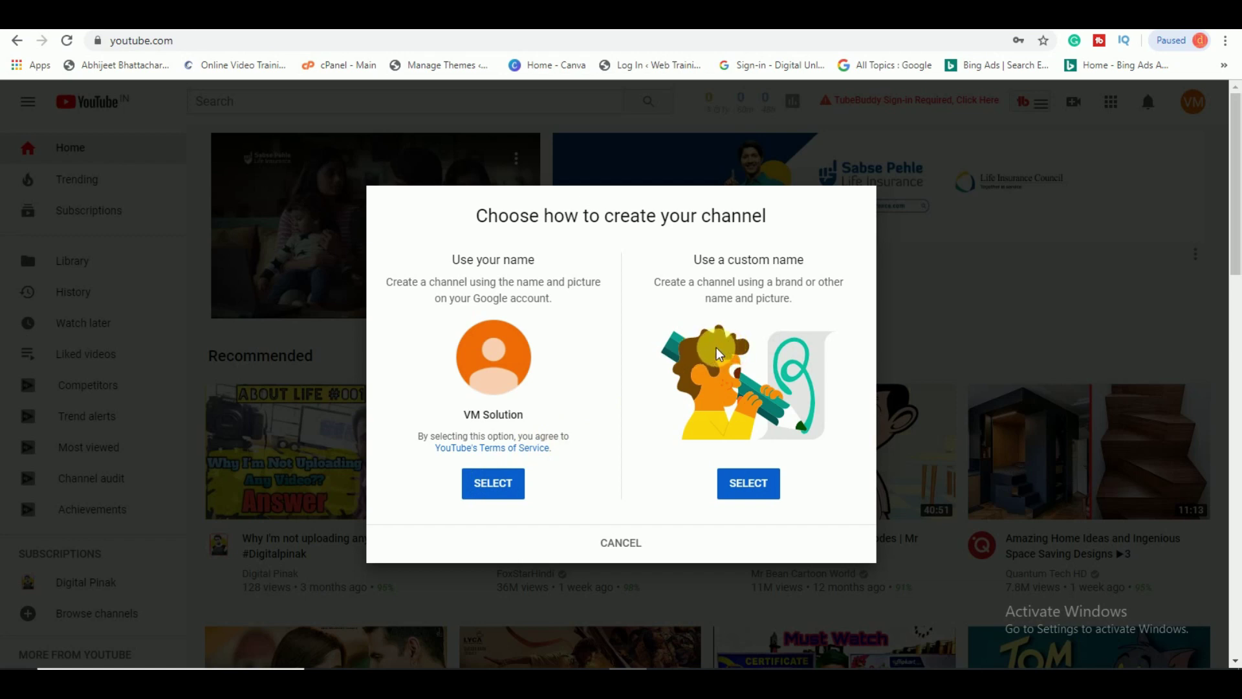
pyautogui.click(757, 492)
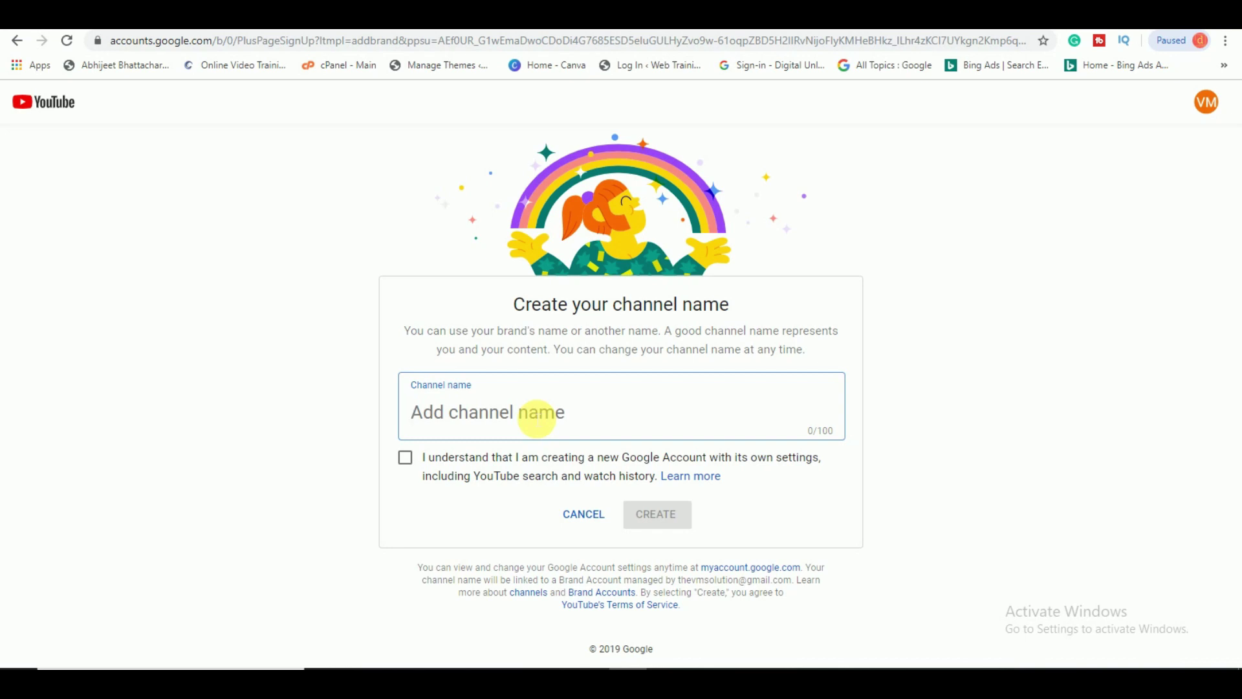
# Name the channel VM Solution, accept the new Google Account acknowledgement and create the channel.
pyautogui.write('VM')
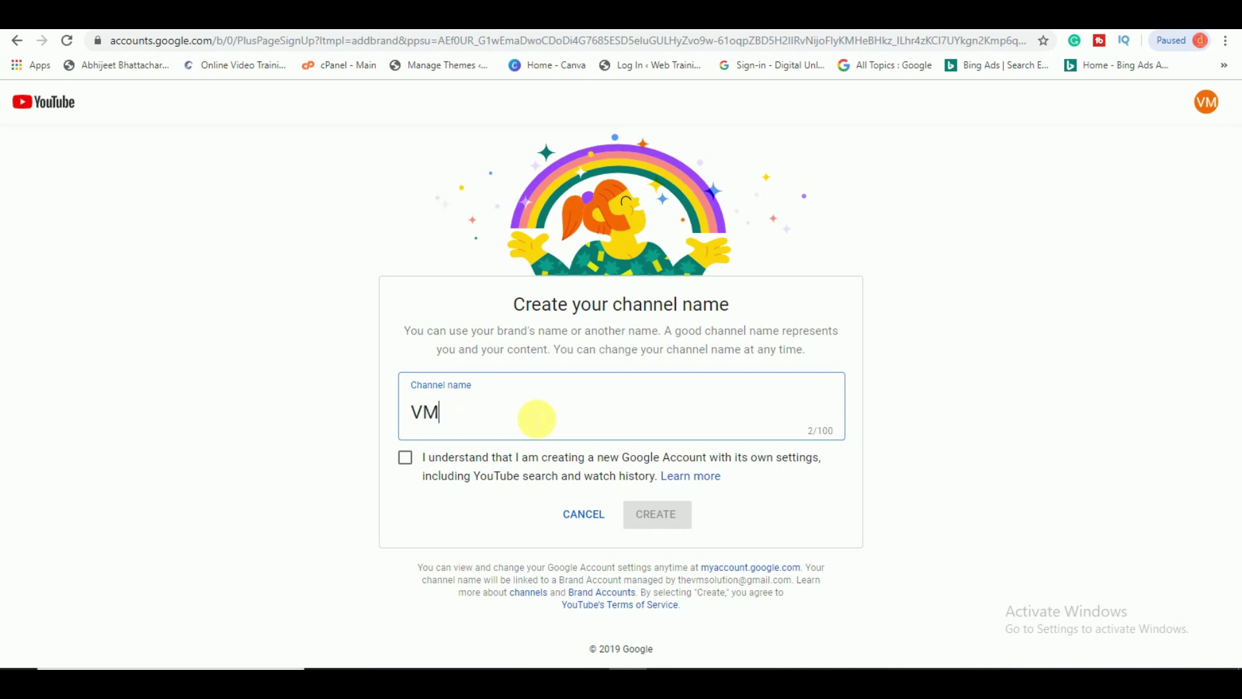
pyautogui.write(' Solution')
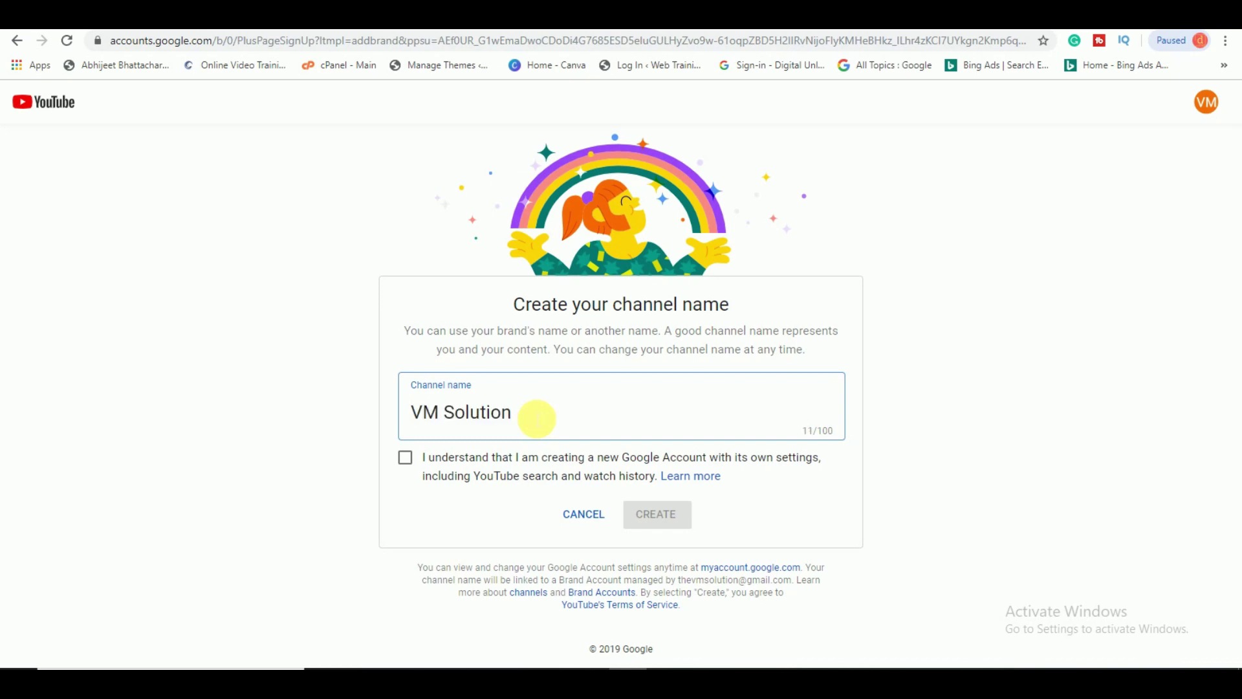
pyautogui.click(406, 460)
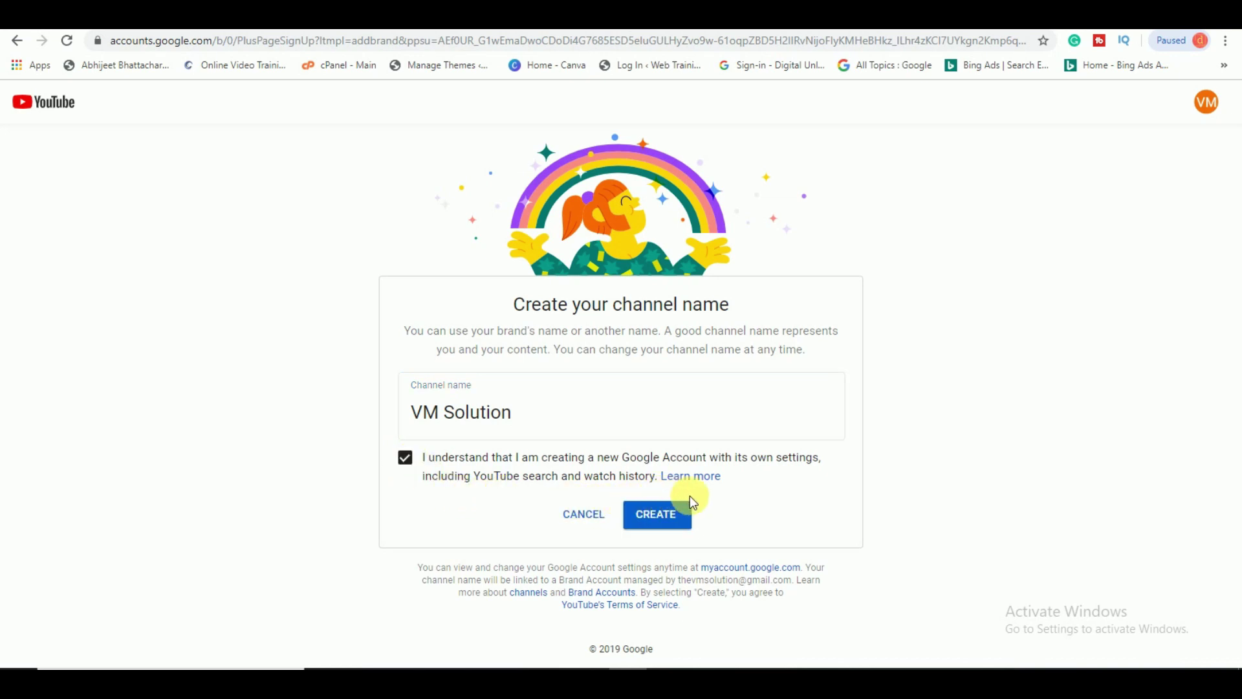
pyautogui.click(668, 524)
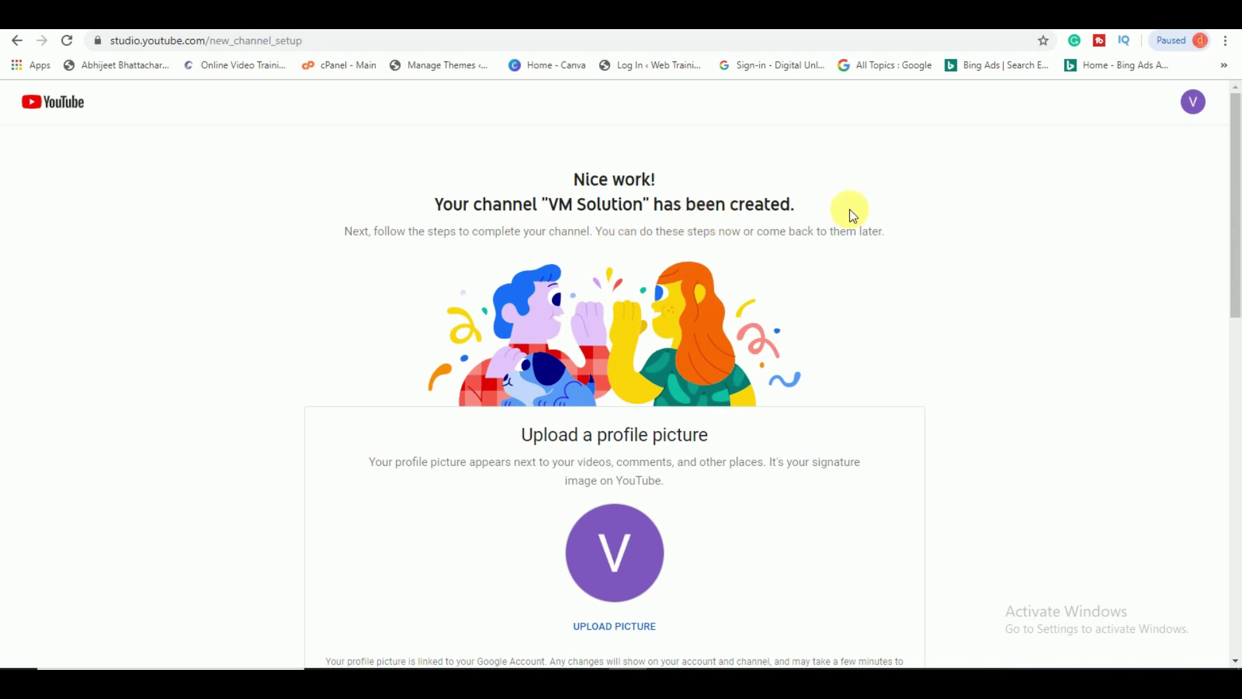
# Review the profile picture, description and site link sections of the channel setup, and postpone filling them in.
pyautogui.scroll(-5, 852, 213)
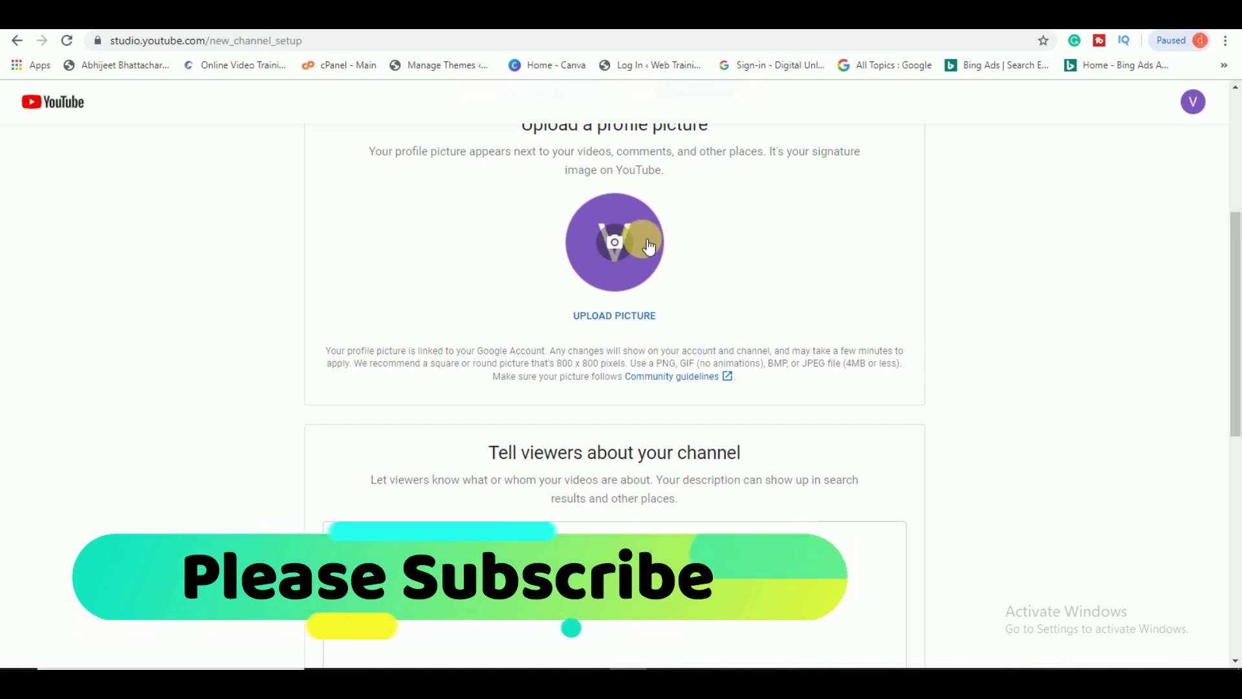
pyautogui.scroll(-1, 647, 246)
pyautogui.scroll(-3, 647, 246)
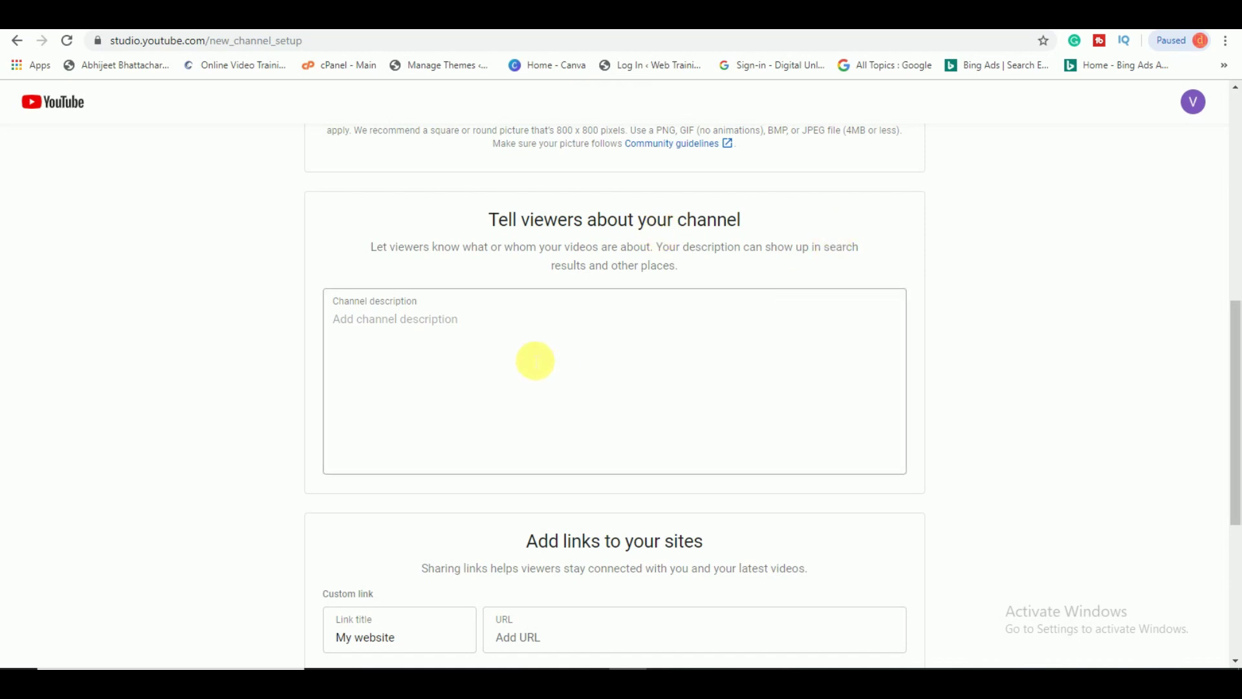
pyautogui.scroll(-1, 535, 361)
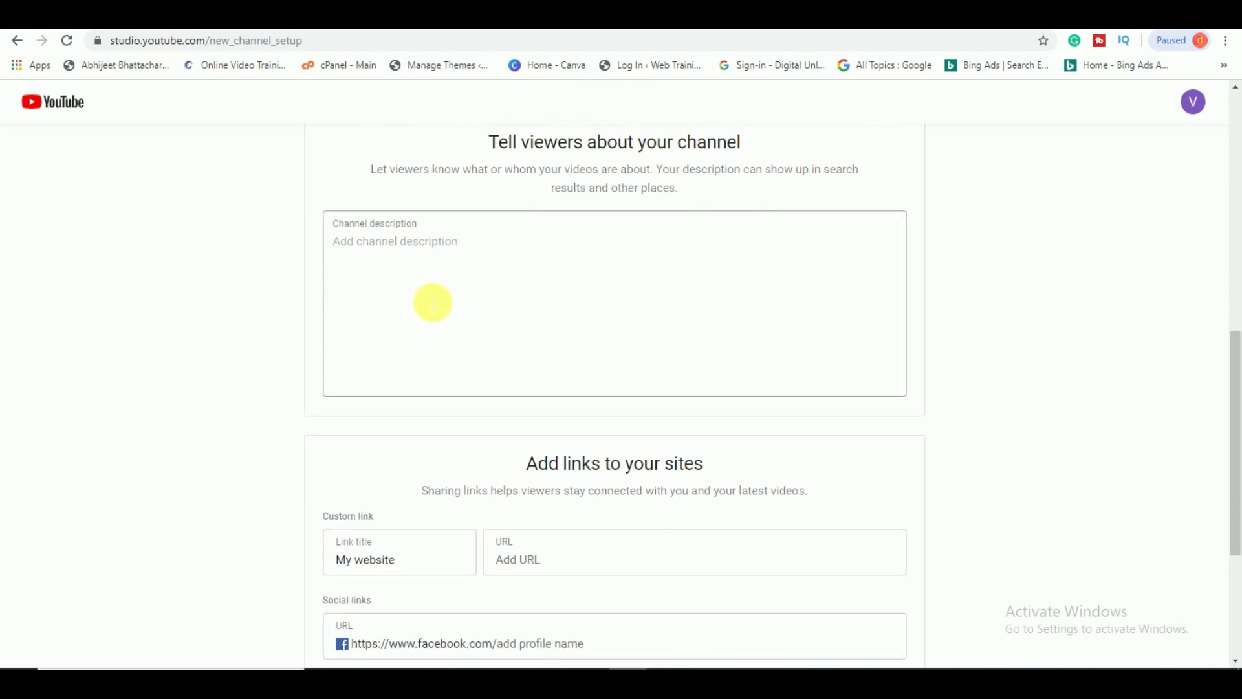
pyautogui.scroll(-3, 432, 303)
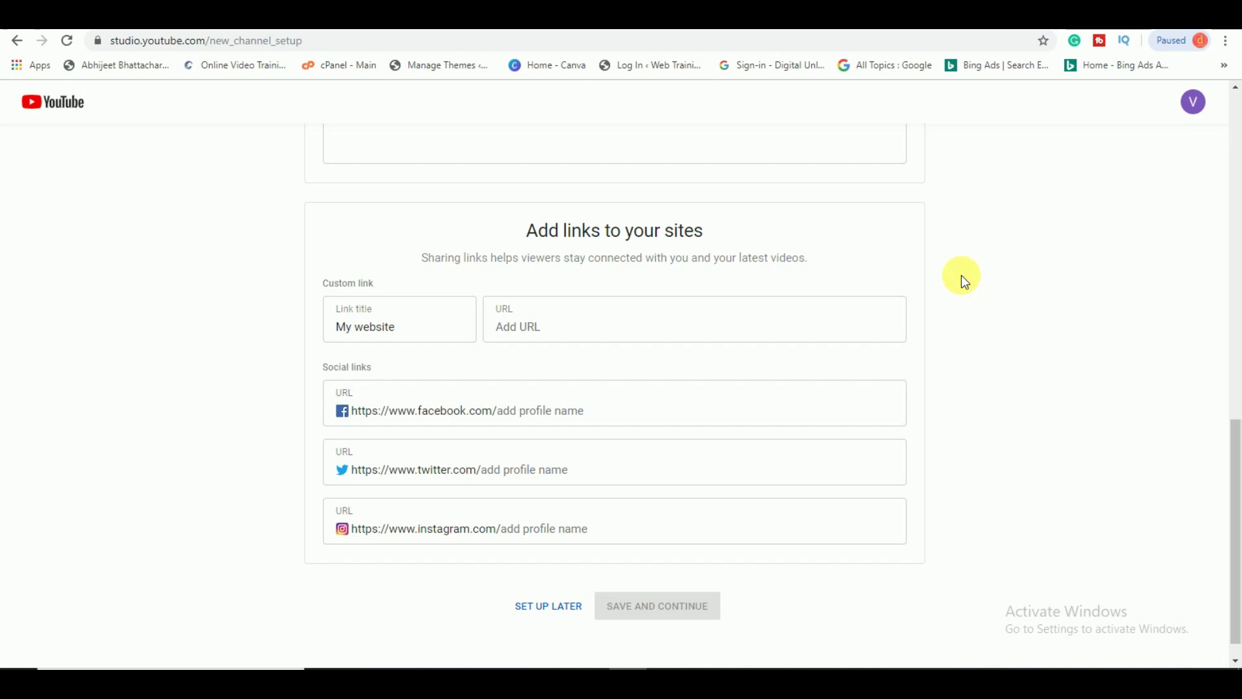
pyautogui.scroll(-1, 961, 274)
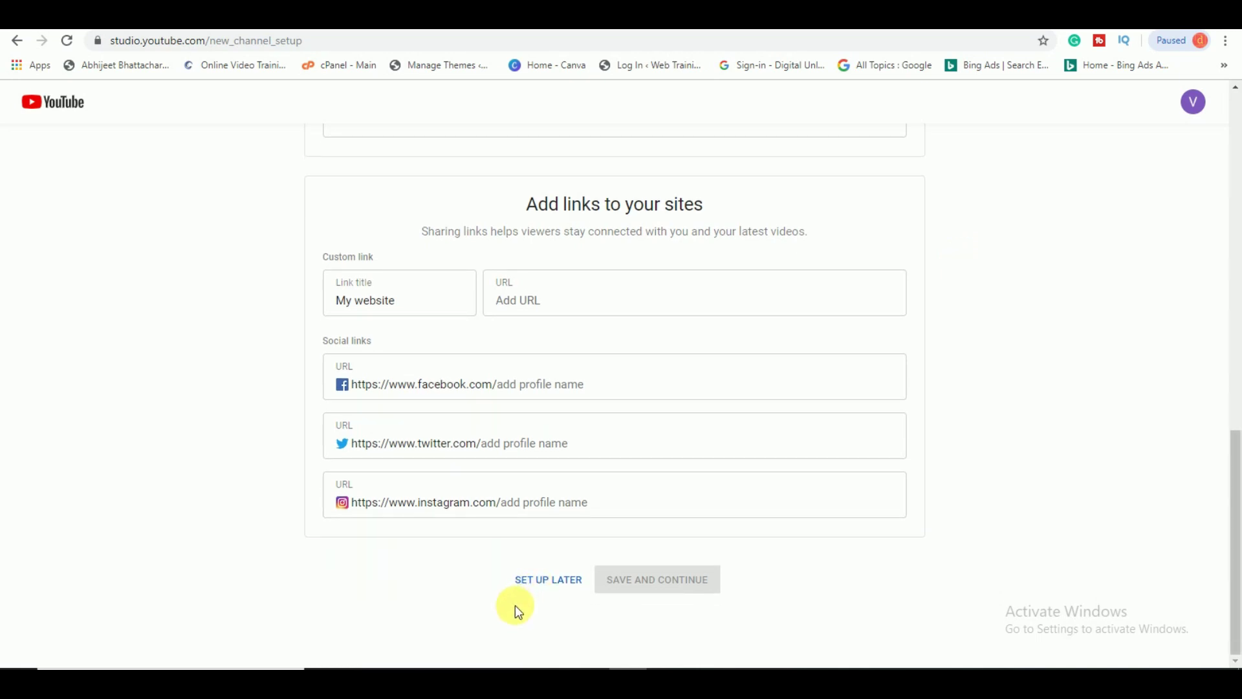
pyautogui.click(545, 584)
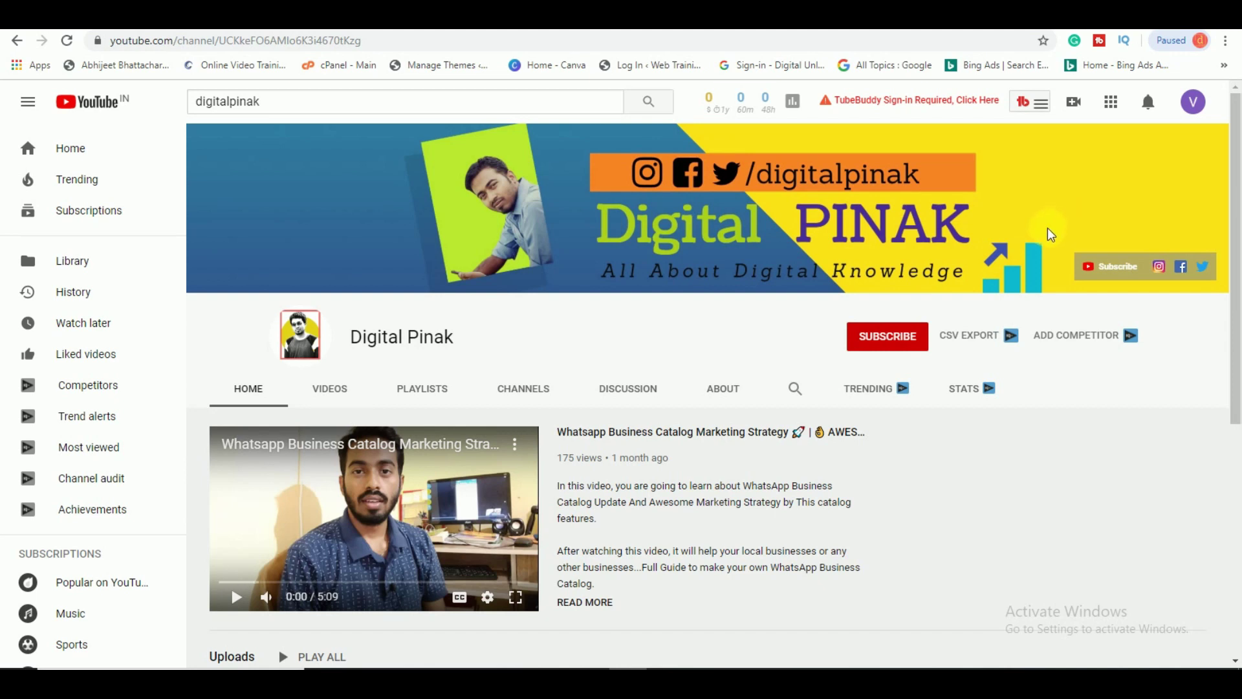
# Open canva.com in a new browser tab and log in to the Canva account.
pyautogui.scroll(-1, 491, 239)
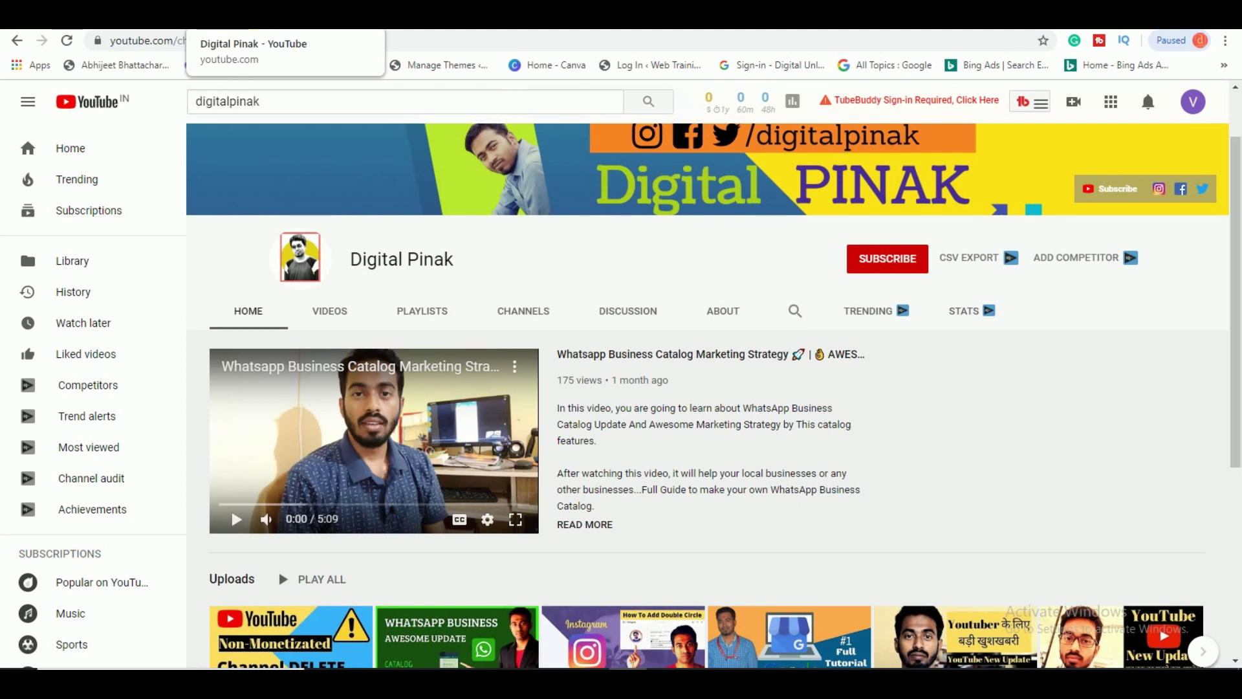
pyautogui.hotkey('ctrl', 't')
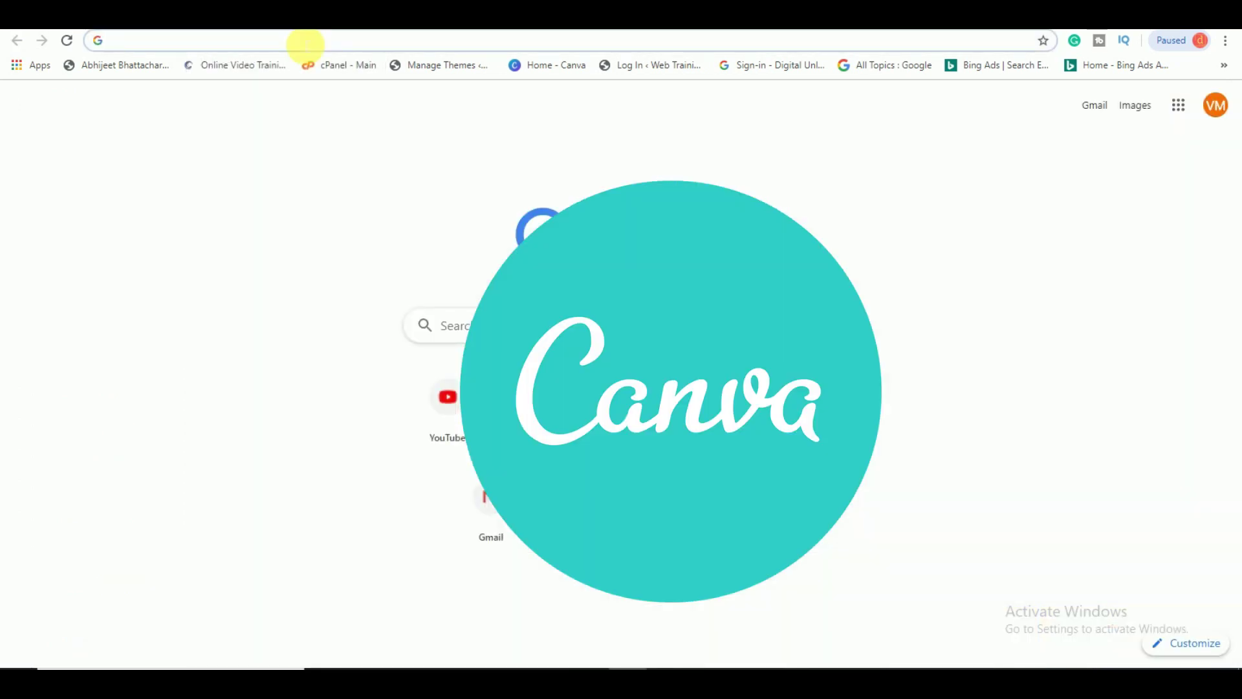
pyautogui.write('canva.com')
pyautogui.press('Return')
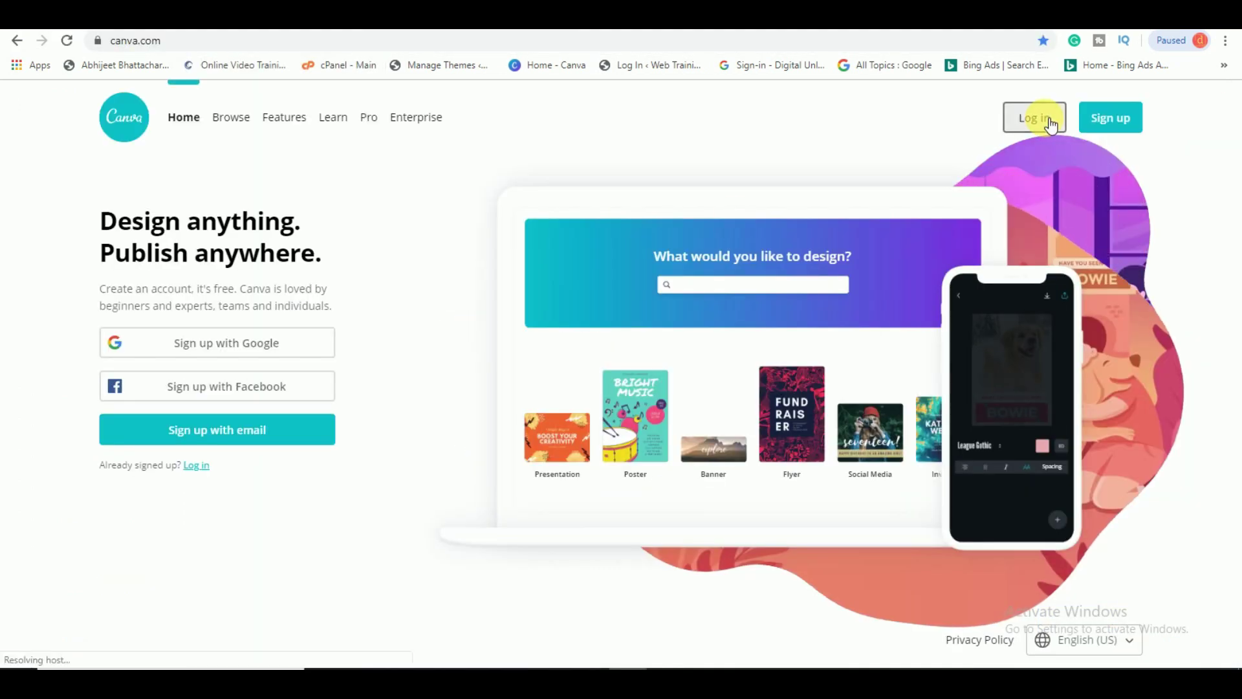
pyautogui.click(1050, 123)
pyautogui.click(223, 453)
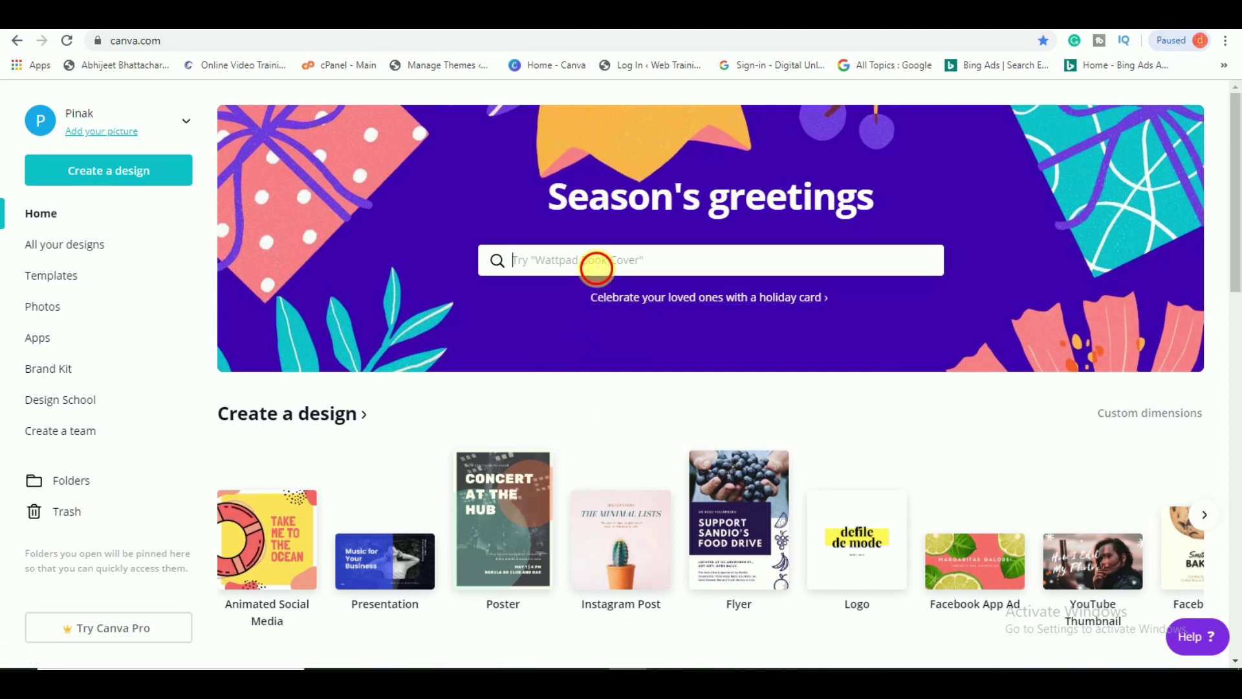
pyautogui.click(596, 266)
pyautogui.write('you')
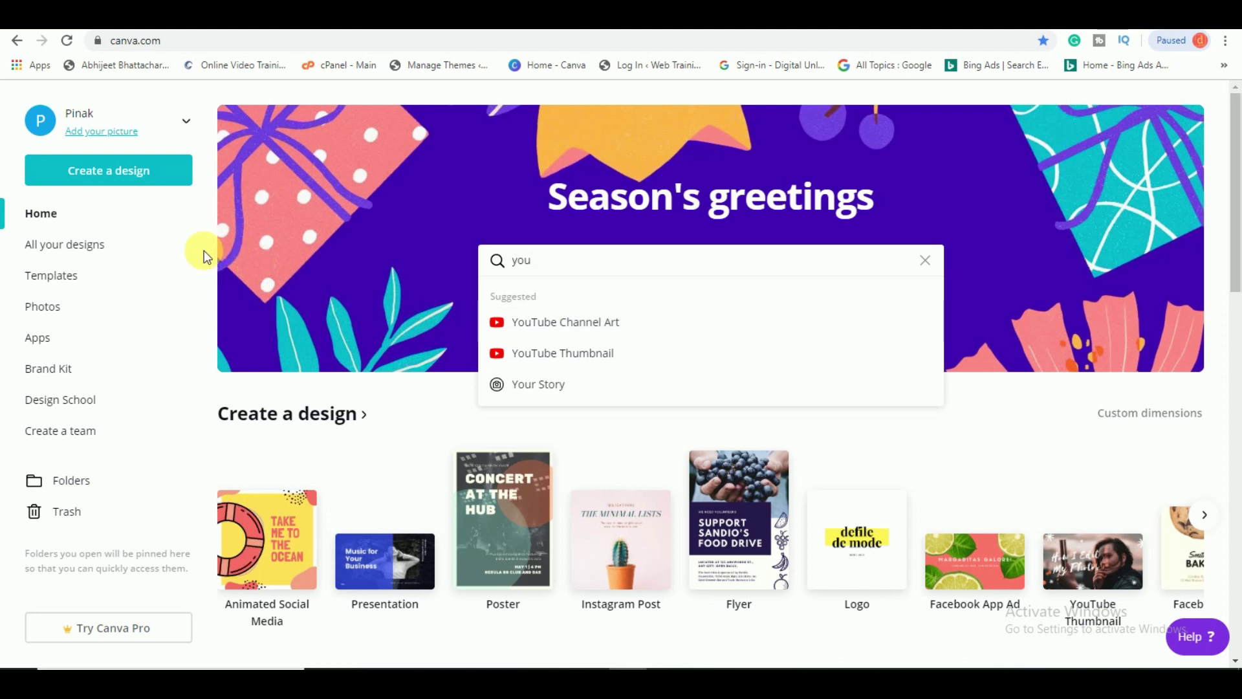
pyautogui.click(190, 201)
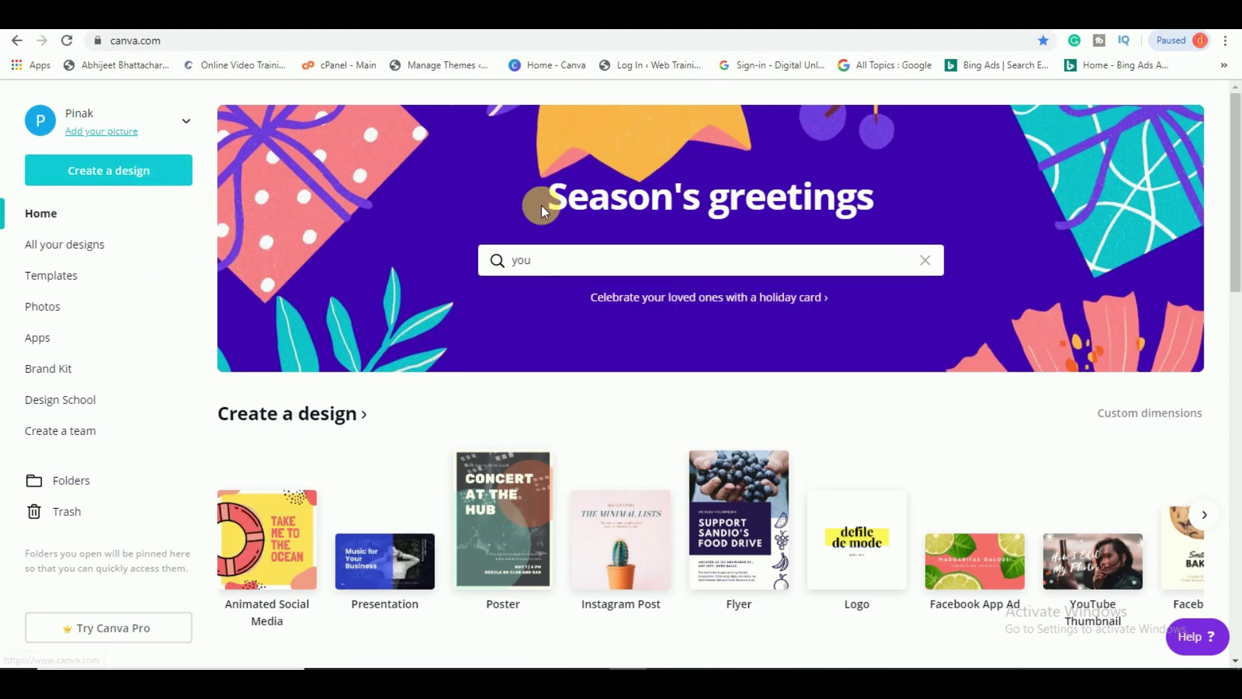
# Search Canva for "logo" and open the Logo template collection.
pyautogui.doubleClick(521, 260)
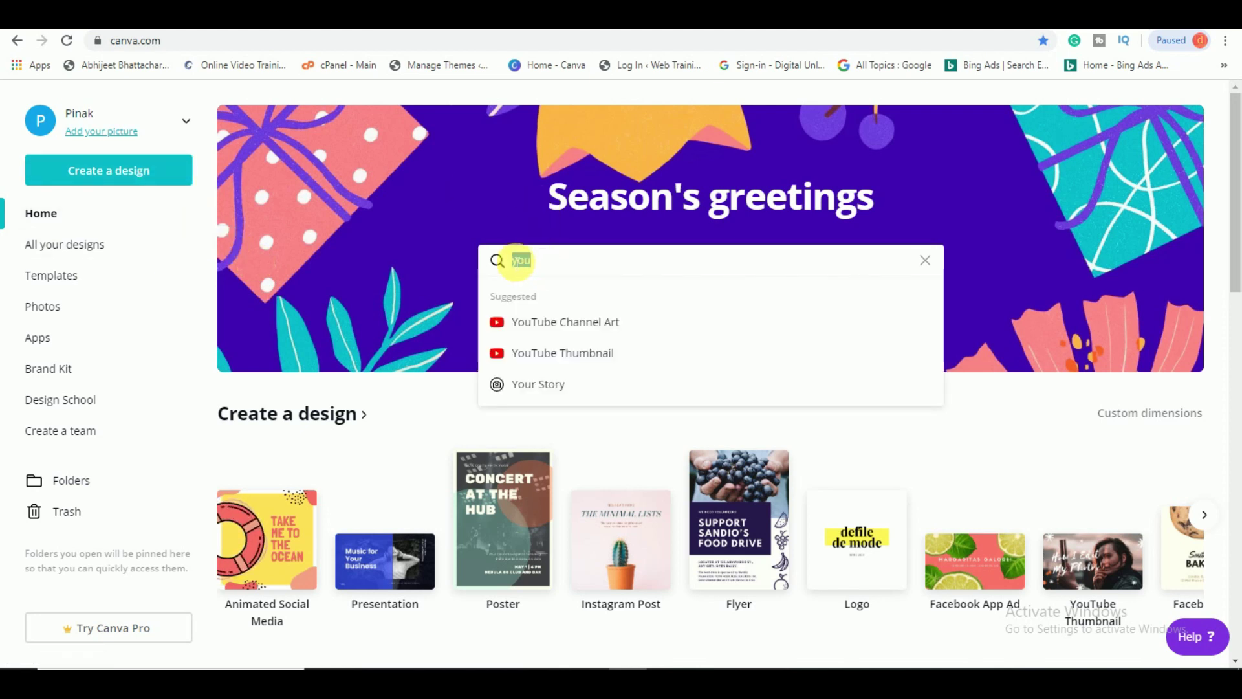
pyautogui.write('logo')
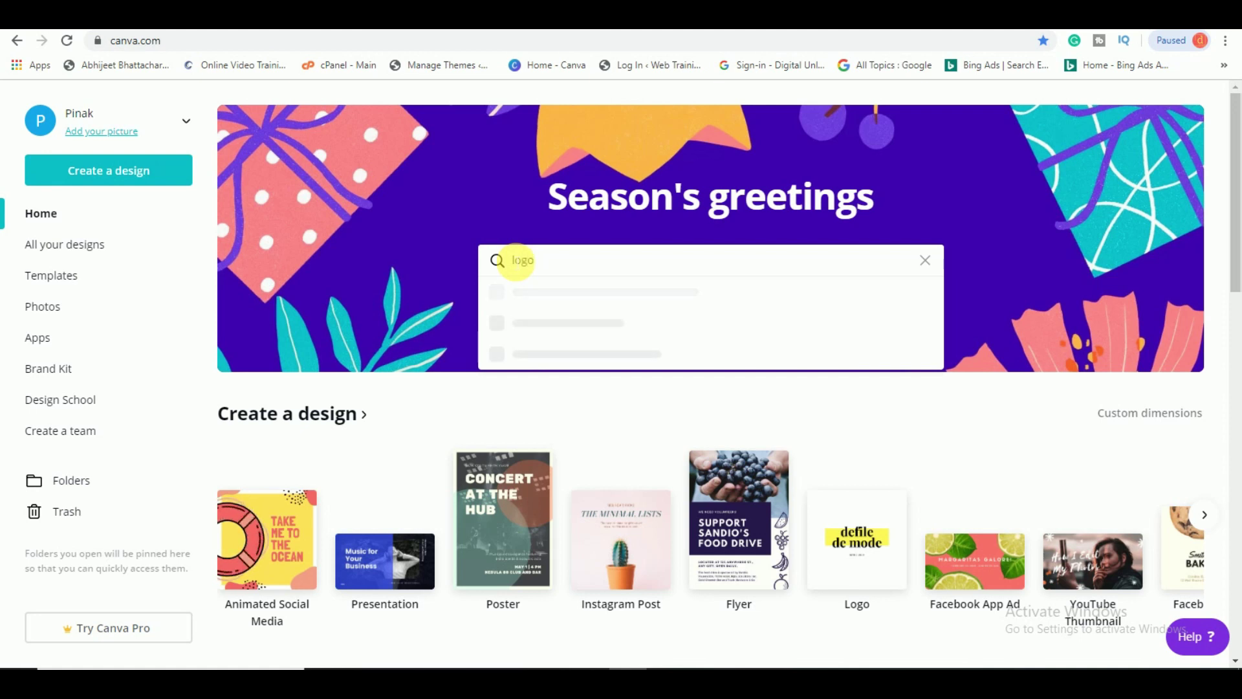
pyautogui.click(525, 320)
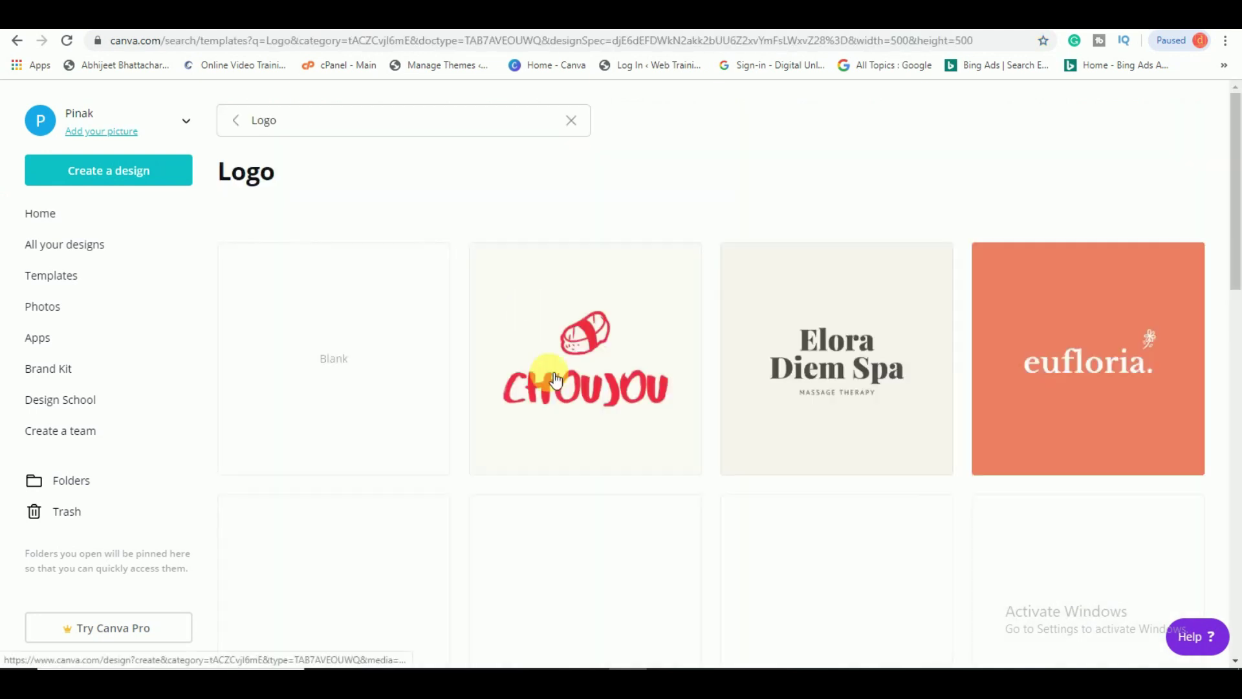
# Browse the logo templates and open the Porterino's events and party entertainment design for editing.
pyautogui.scroll(-12, 741, 427)
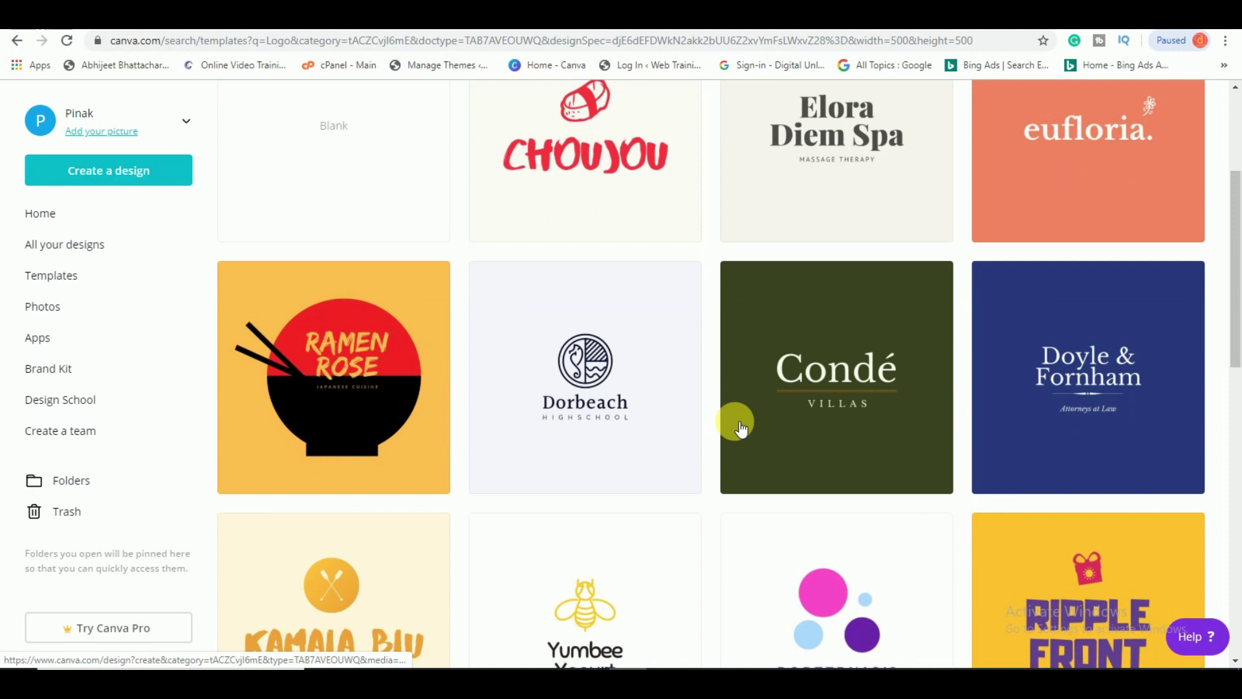
pyautogui.scroll(-4, 740, 427)
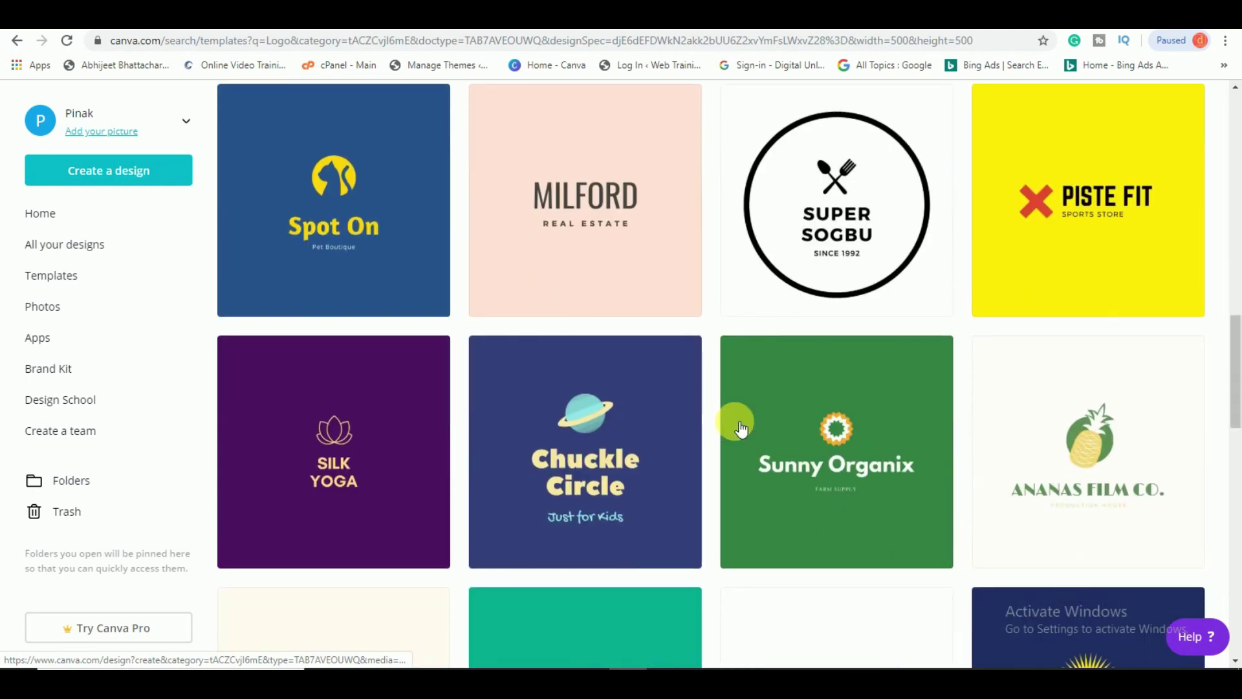
pyautogui.scroll(3, 741, 427)
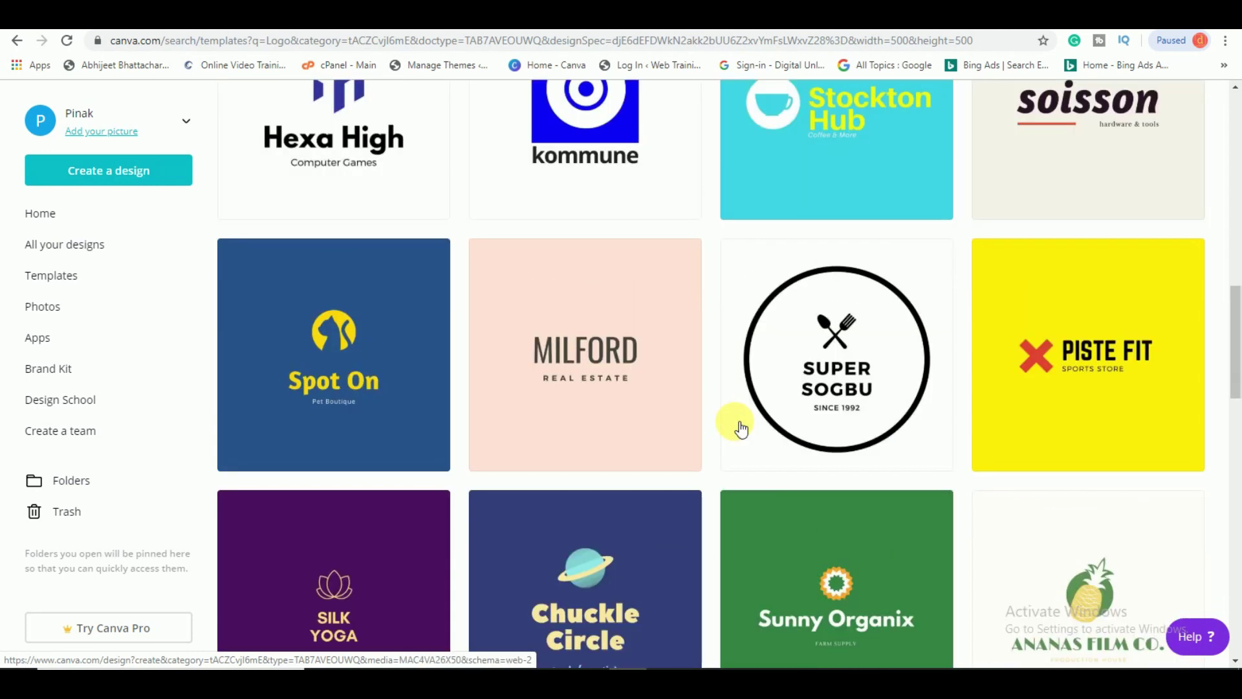
pyautogui.scroll(2, 741, 427)
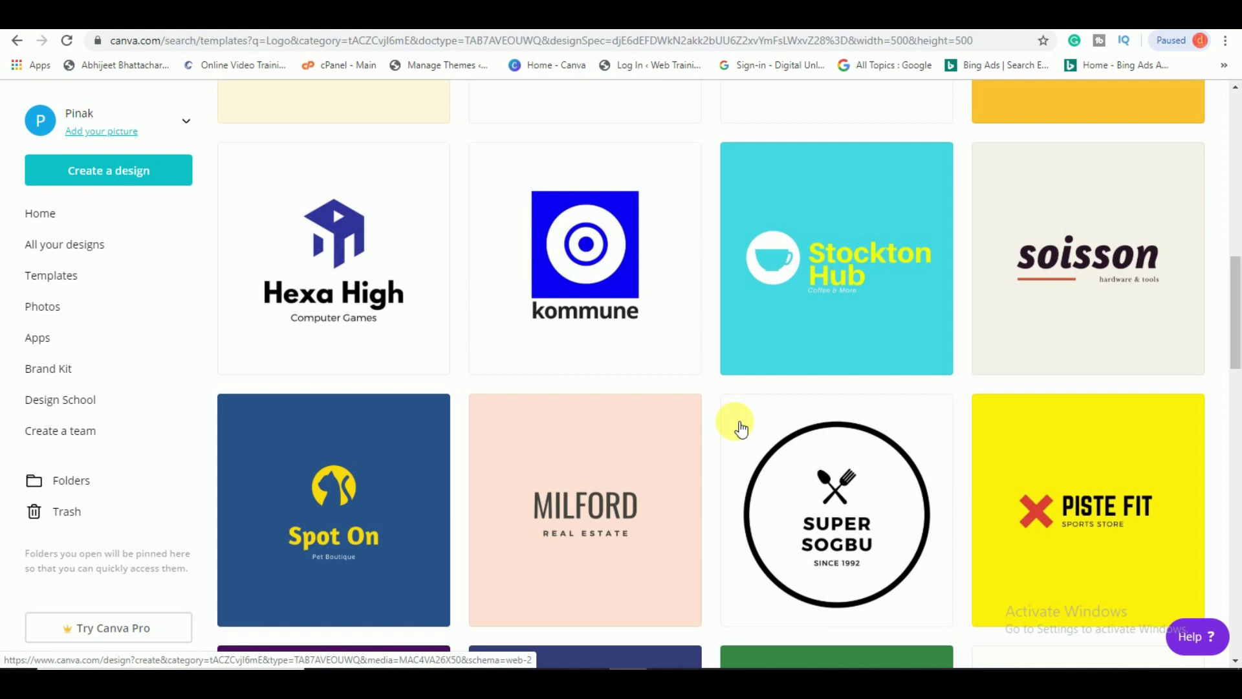
pyautogui.scroll(13, 741, 427)
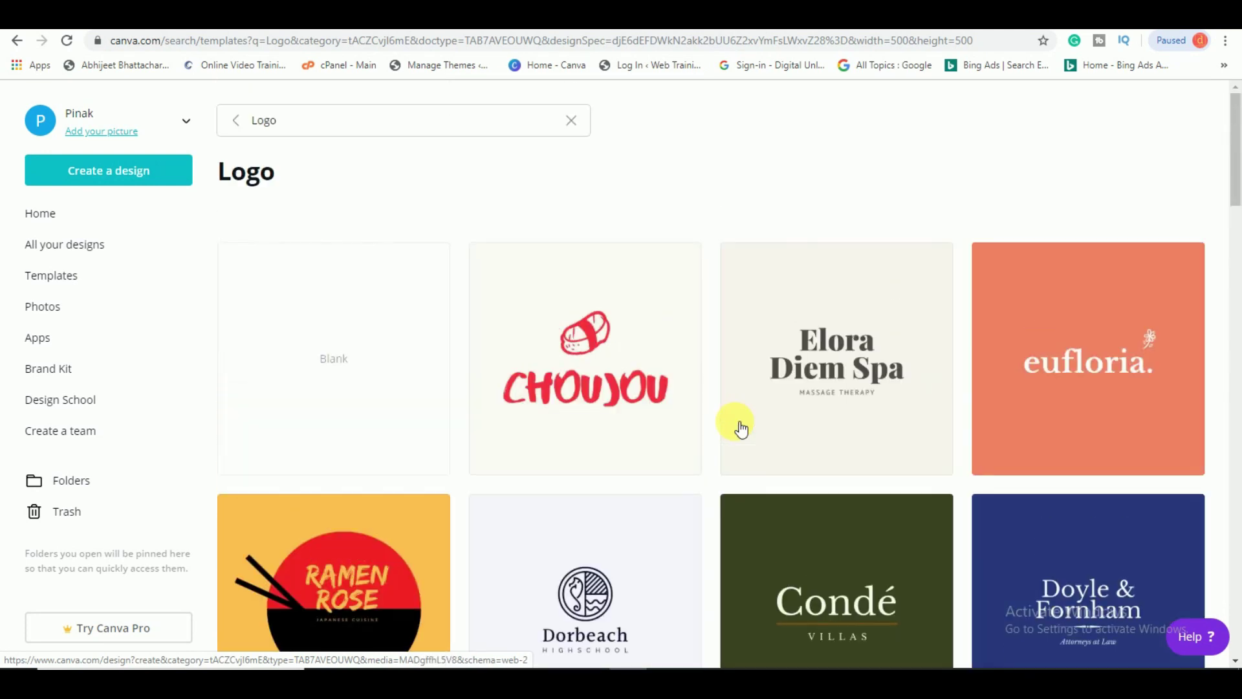
pyautogui.scroll(-12, 741, 427)
pyautogui.scroll(4, 828, 306)
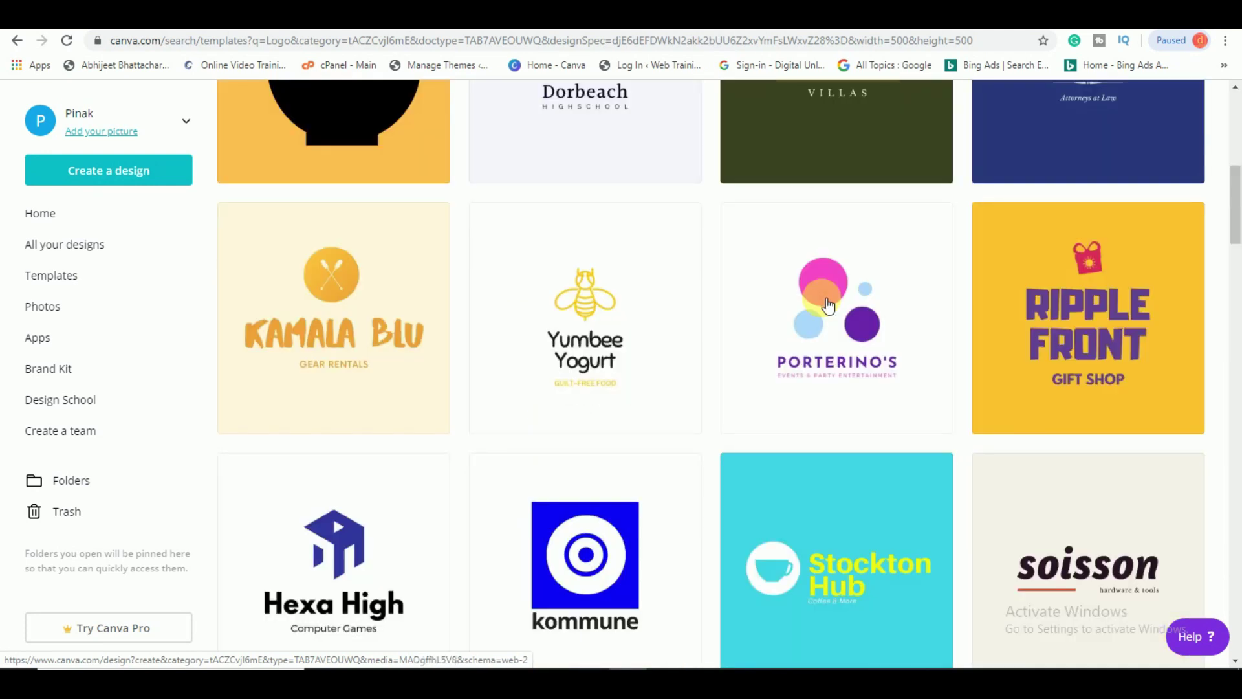
pyautogui.click(805, 295)
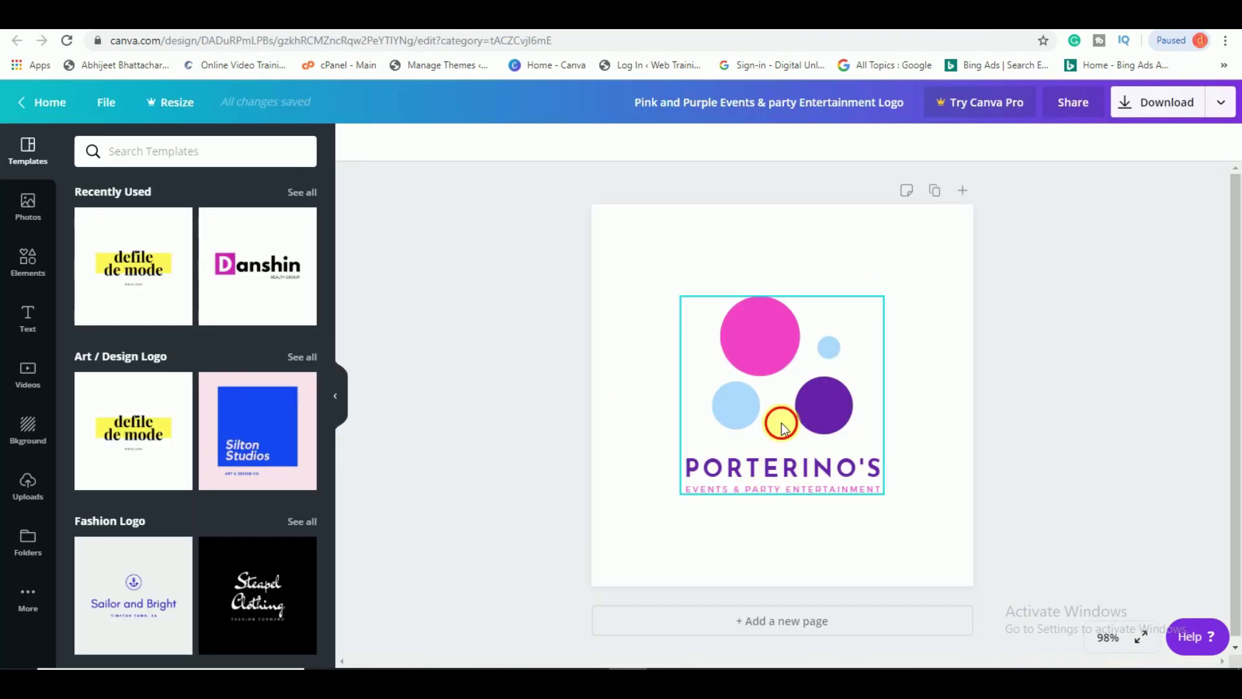
pyautogui.click(757, 337)
pyautogui.click(755, 332)
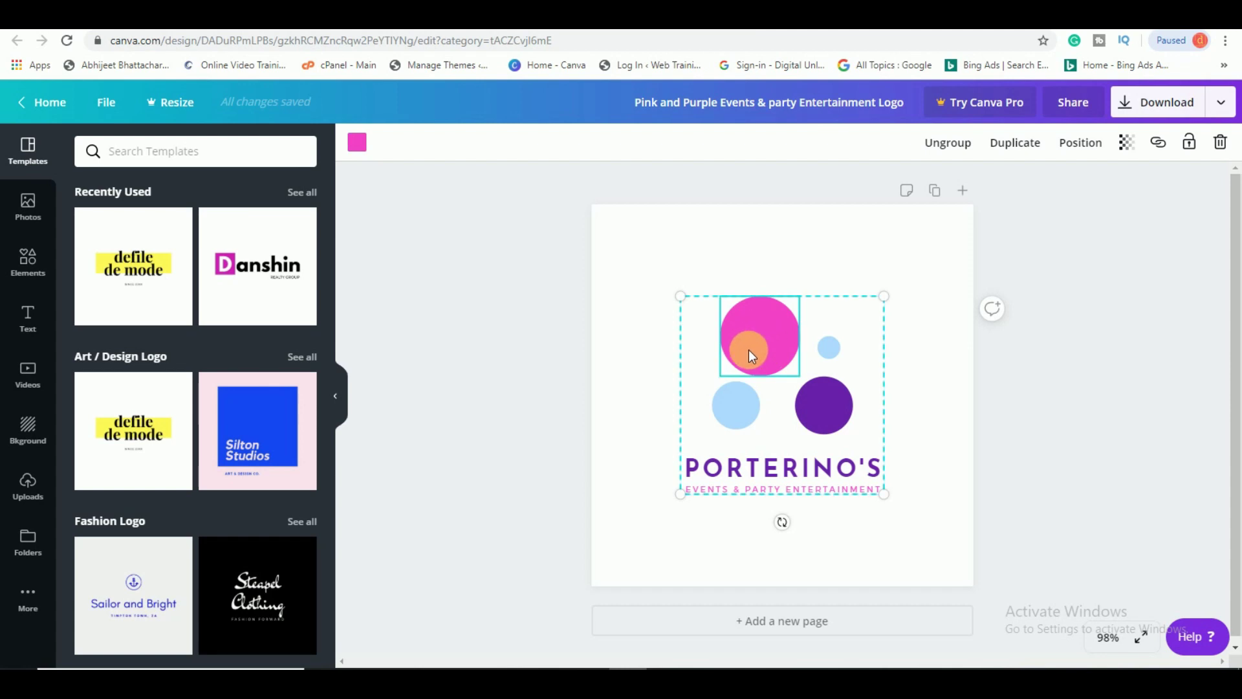
pyautogui.click(829, 350)
pyautogui.click(740, 405)
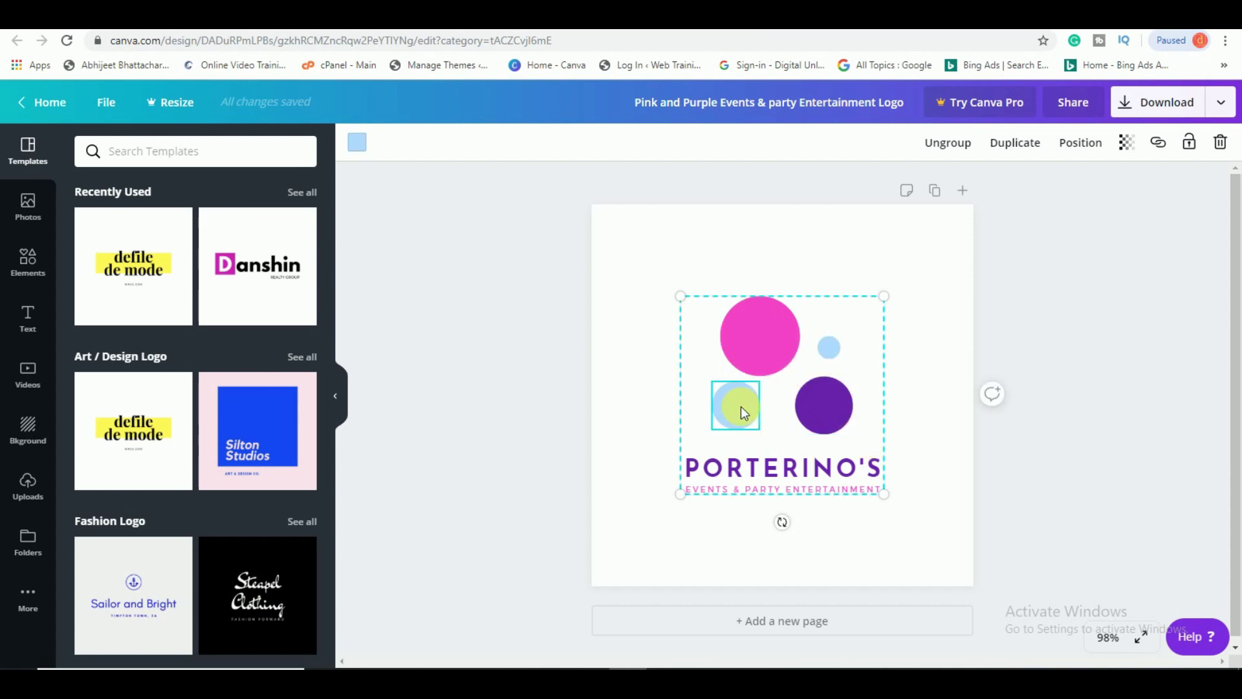
pyautogui.moveTo(736, 406); pyautogui.dragTo(740, 412)
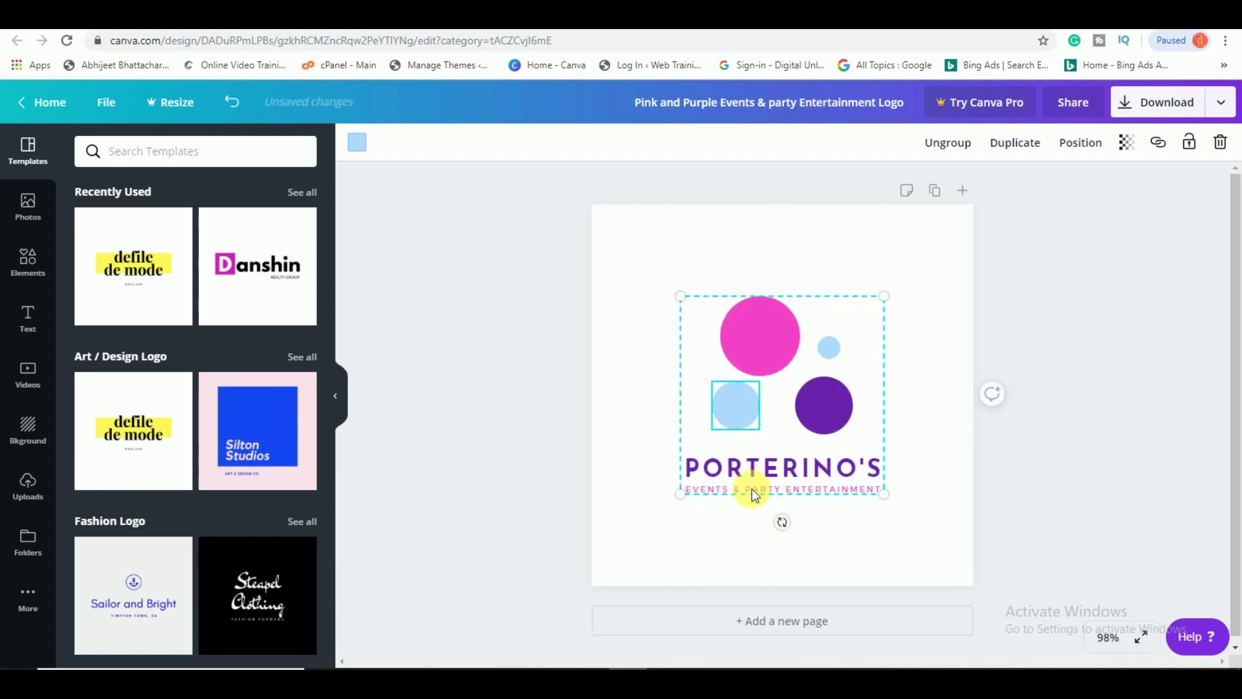
# Replace the logo's PORTERINO'S heading text with VM SOLUTION.
pyautogui.click(763, 469)
pyautogui.click(773, 471)
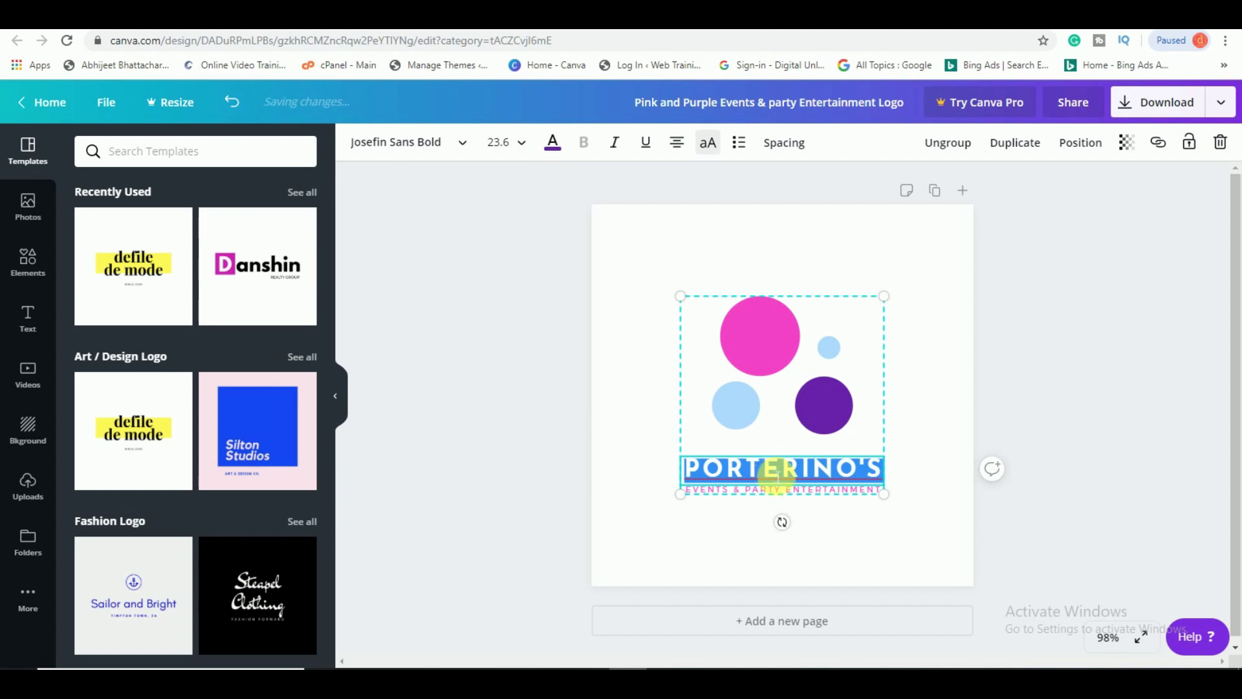
pyautogui.write('V')
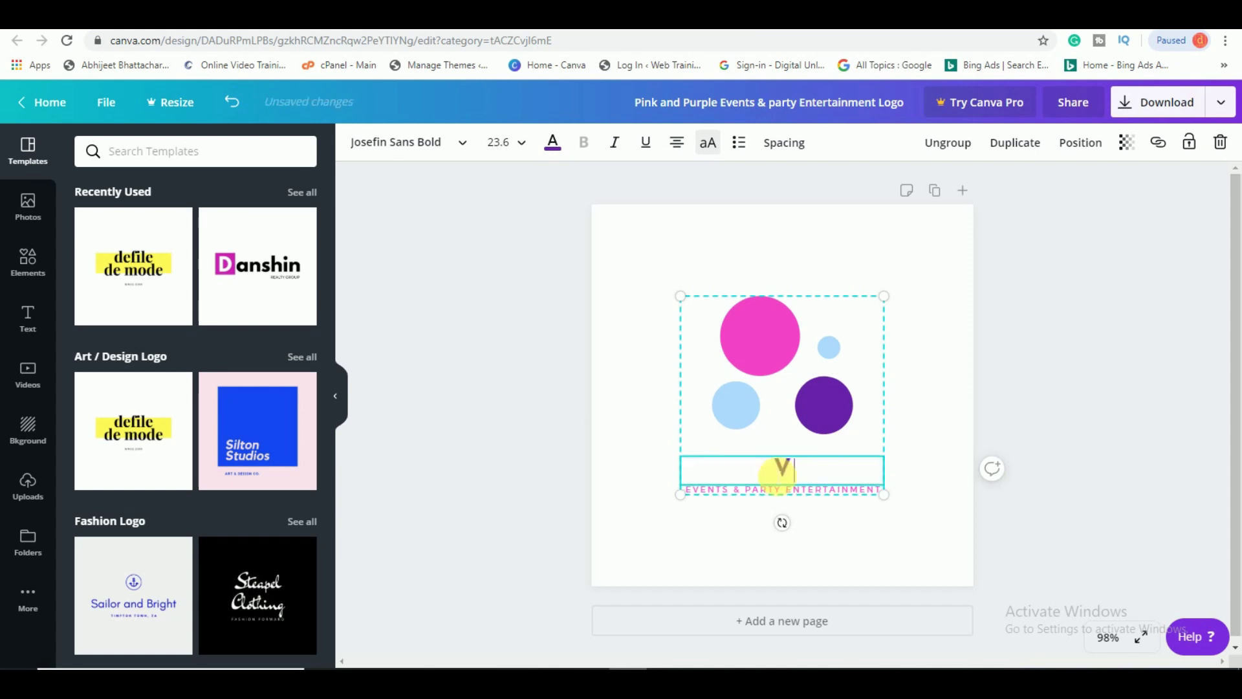
pyautogui.write('M SOLUTI')
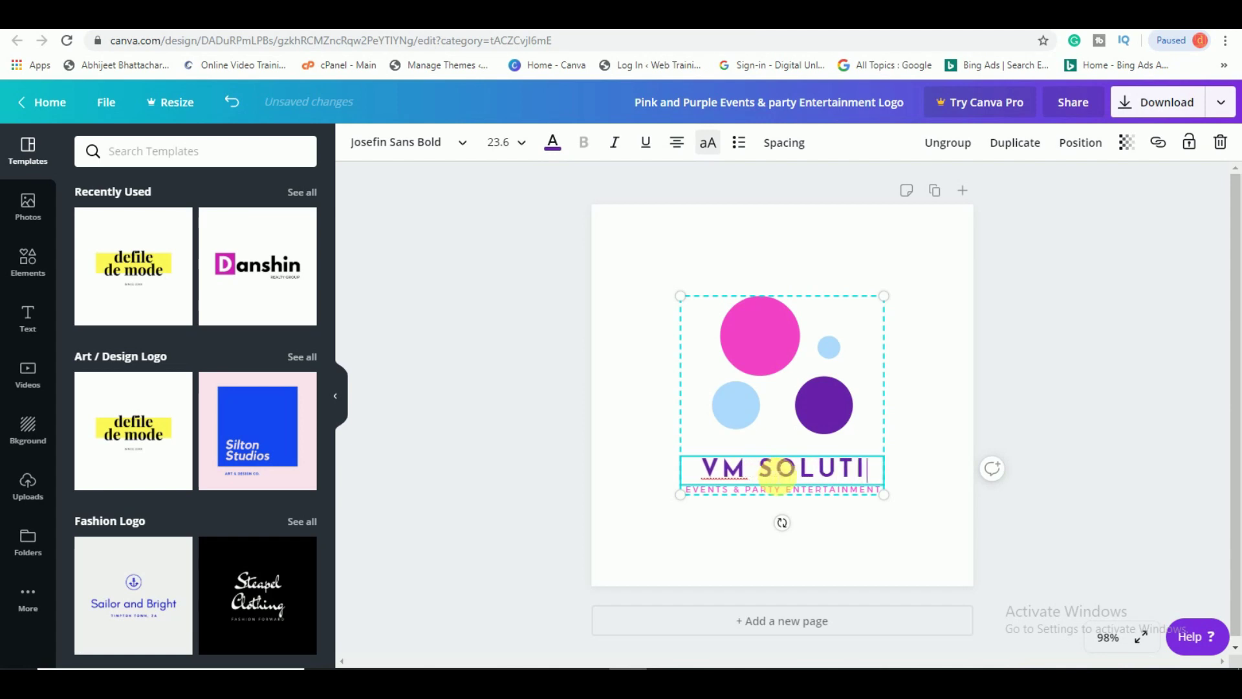
pyautogui.write('ON')
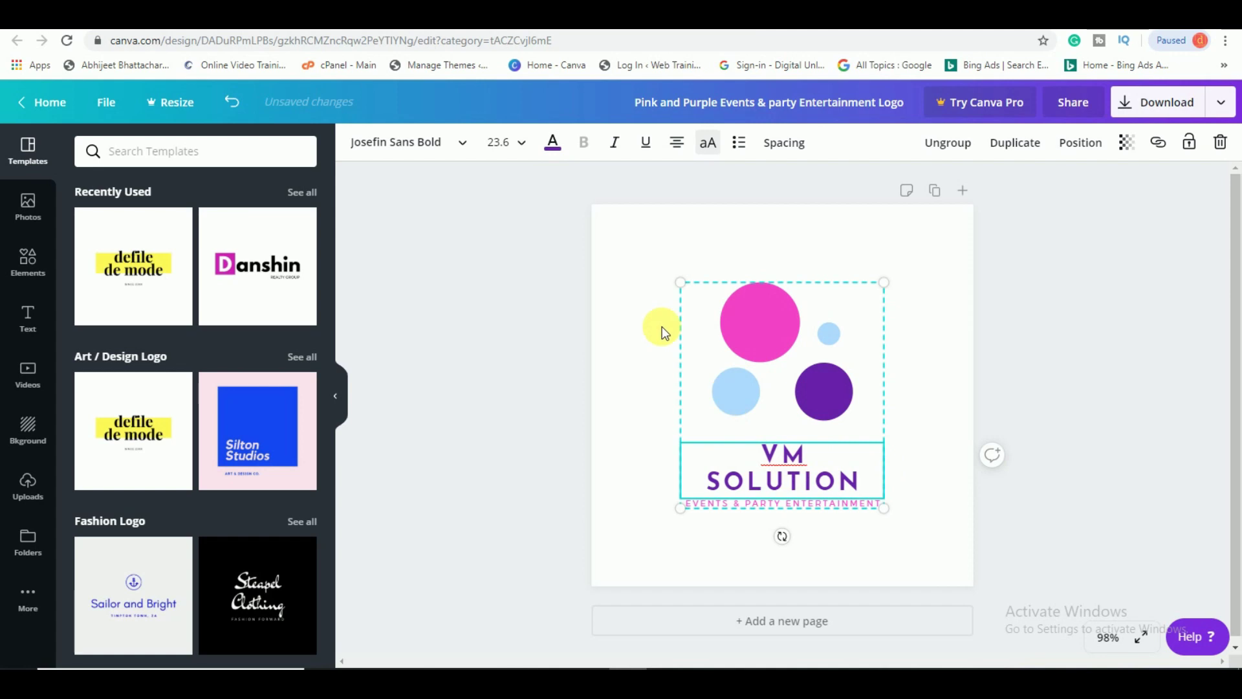
# Set the VM SOLUTION heading's font size to 21 so that it fits on one line.
pyautogui.click(533, 151)
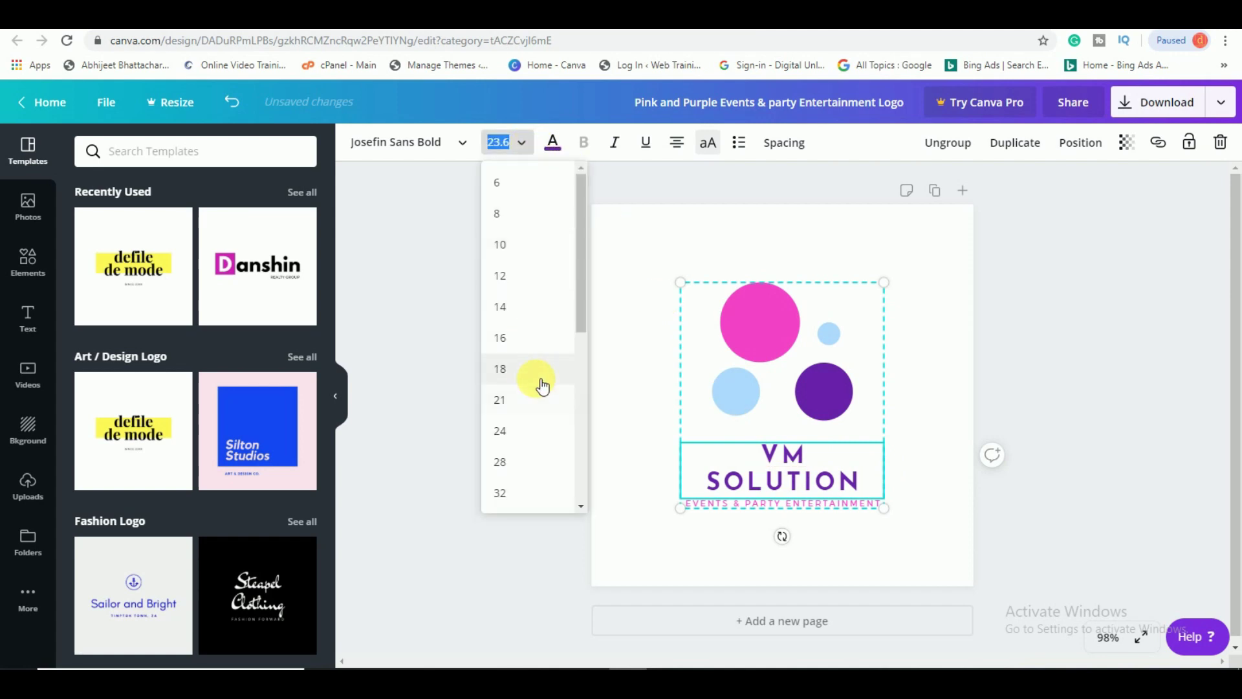
pyautogui.scroll(-5, 534, 391)
pyautogui.scroll(6, 535, 408)
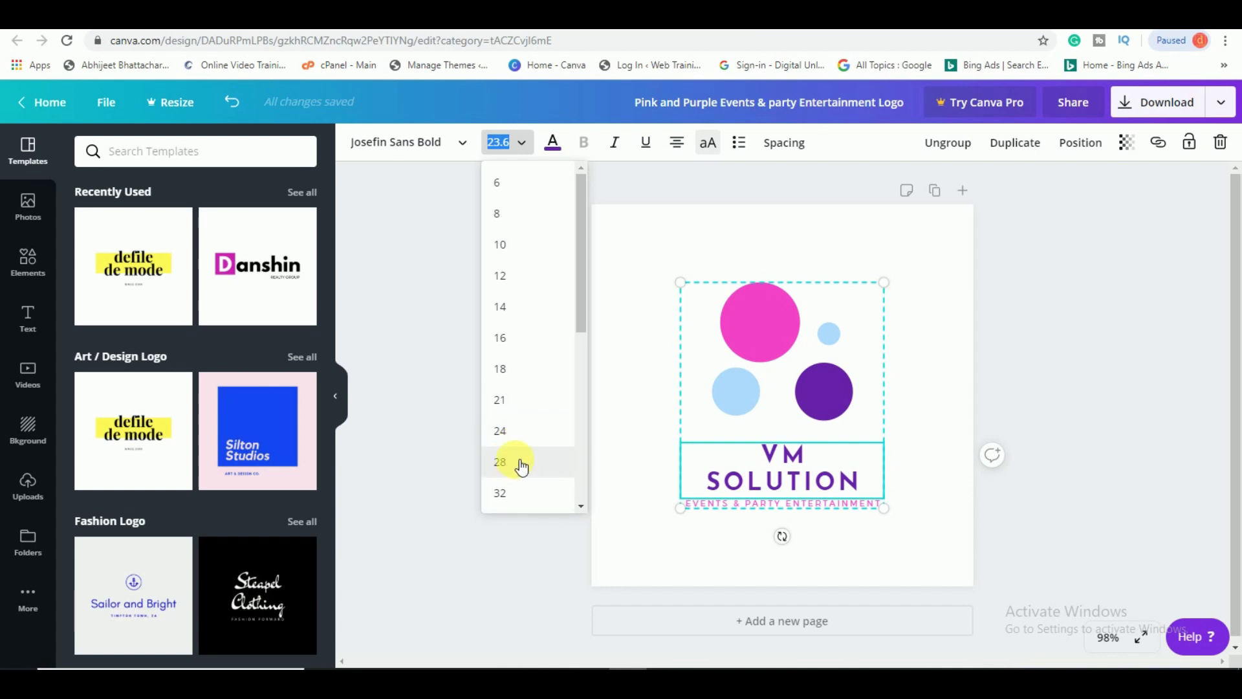
pyautogui.click(503, 399)
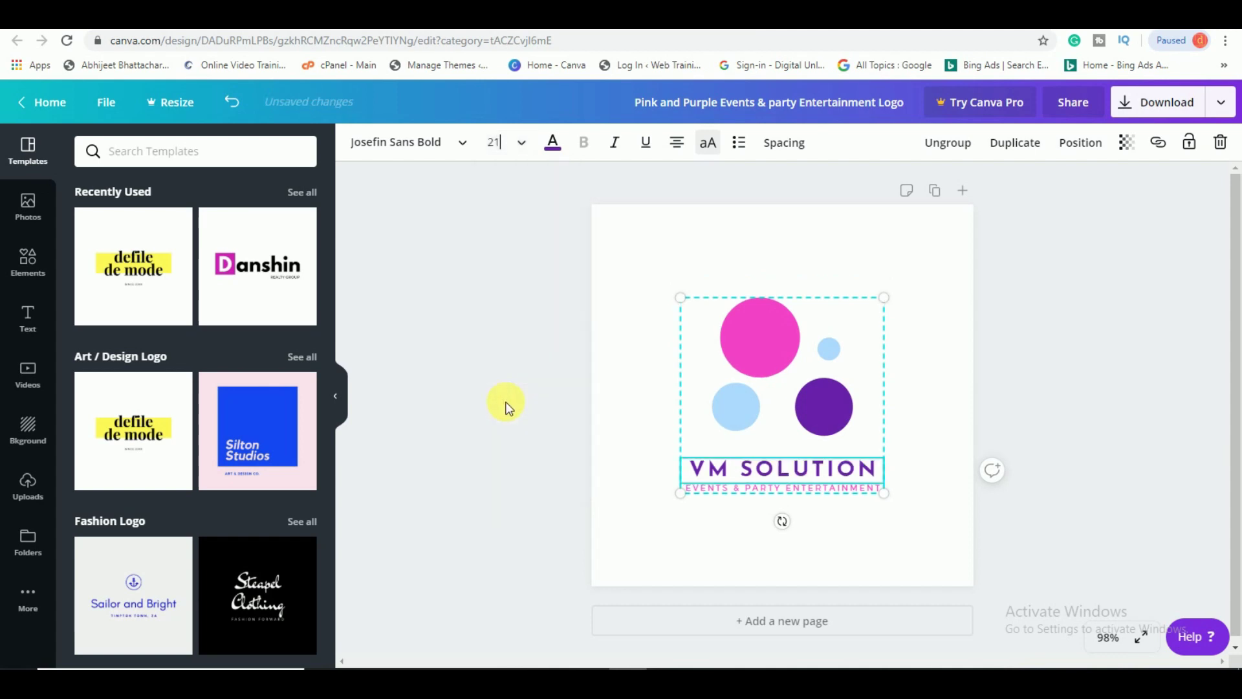
# Delete the whole "Events & Party Entertainment" tagline below the heading and deselect the design.
pyautogui.click(744, 489)
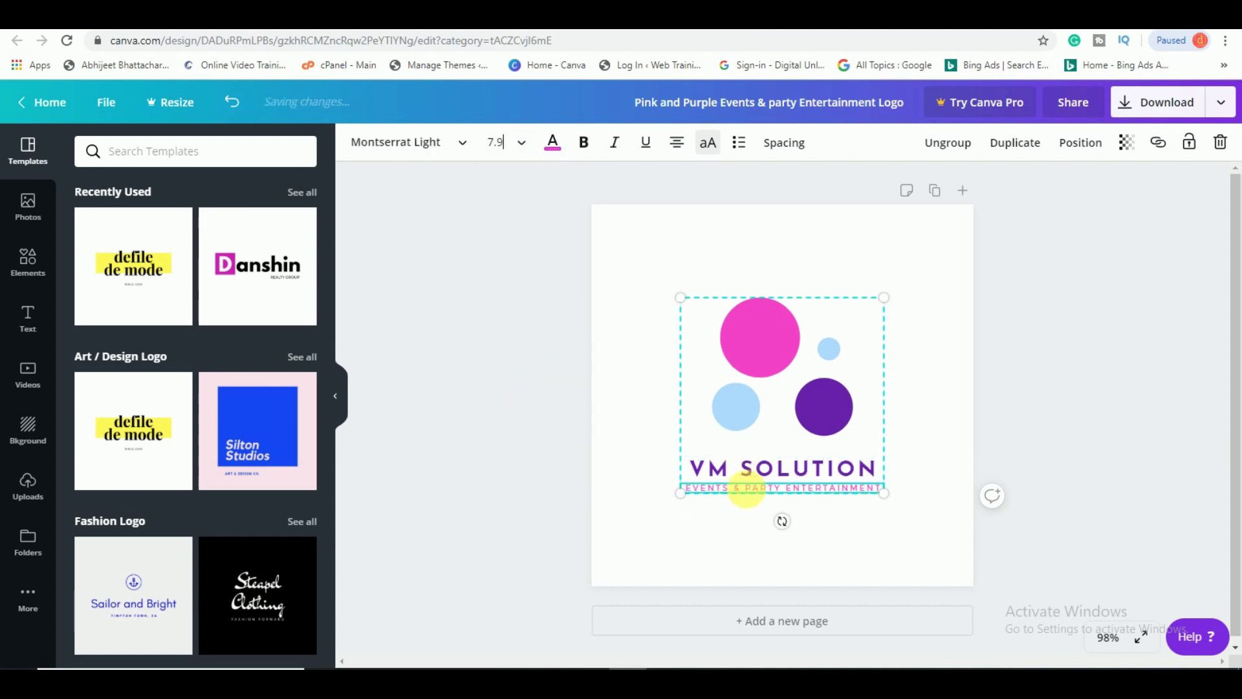
pyautogui.doubleClick(763, 489)
pyautogui.moveTo(687, 500); pyautogui.dragTo(682, 502)
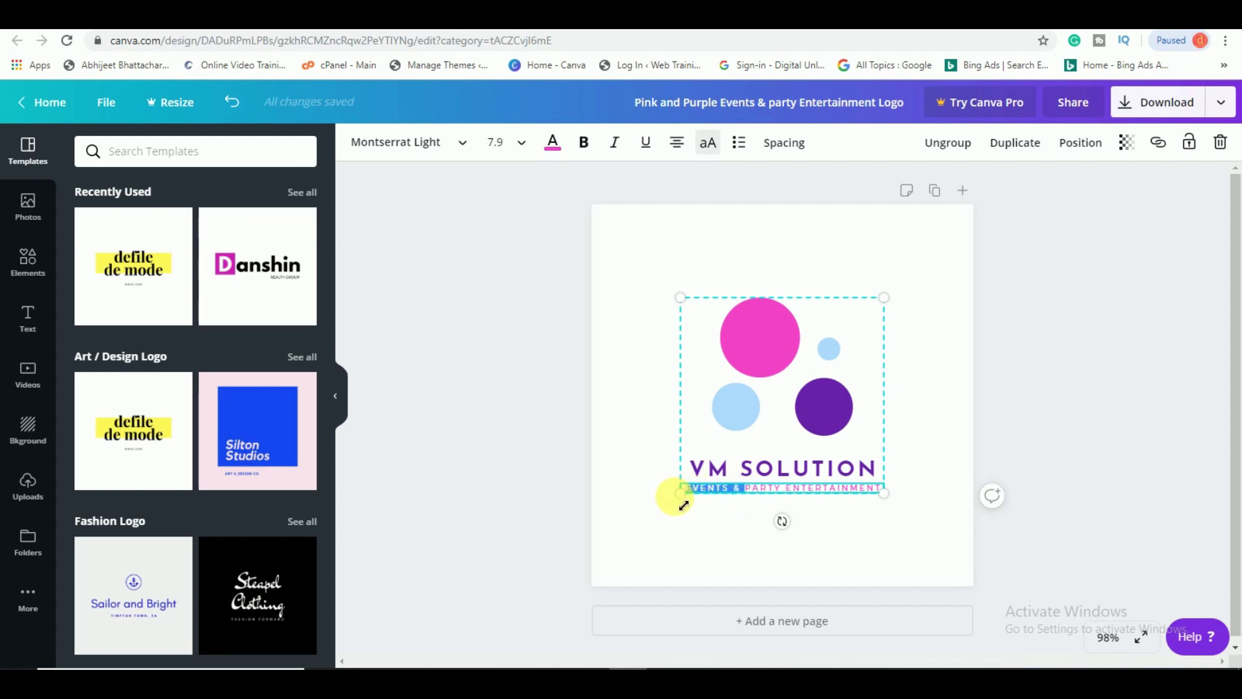
pyautogui.press('BackSpace')
pyautogui.moveTo(837, 490); pyautogui.dragTo(713, 499)
pyautogui.press('BackSpace')
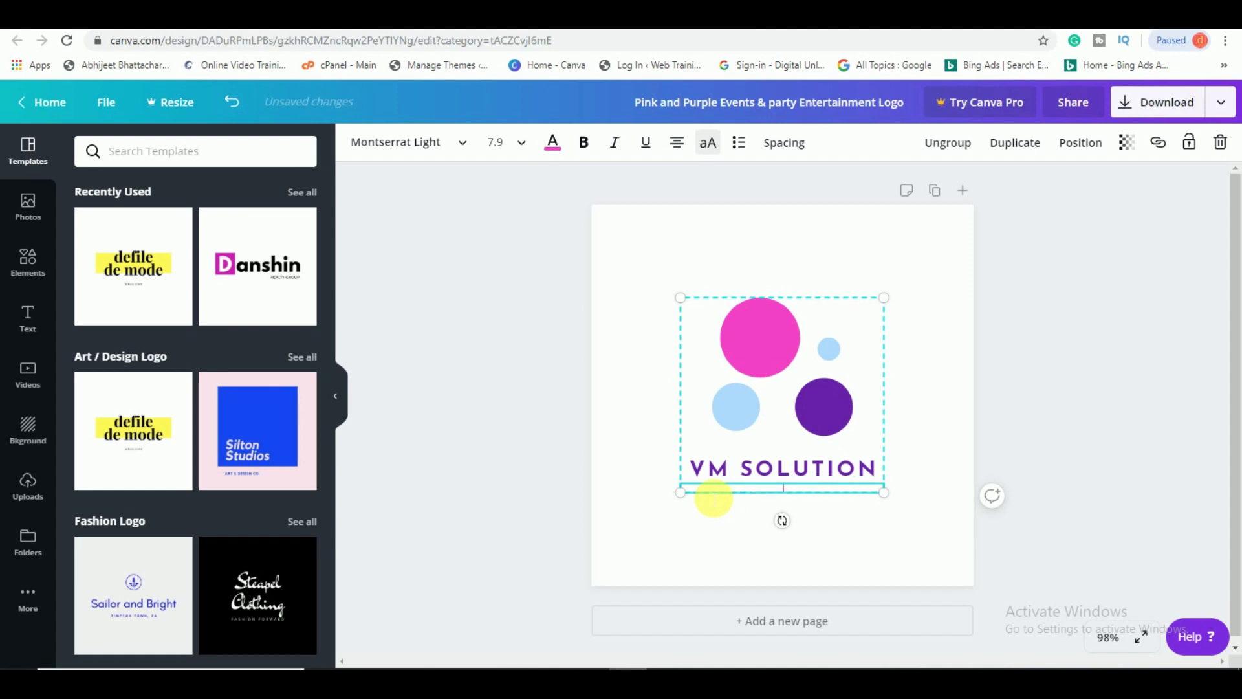
pyautogui.click(717, 531)
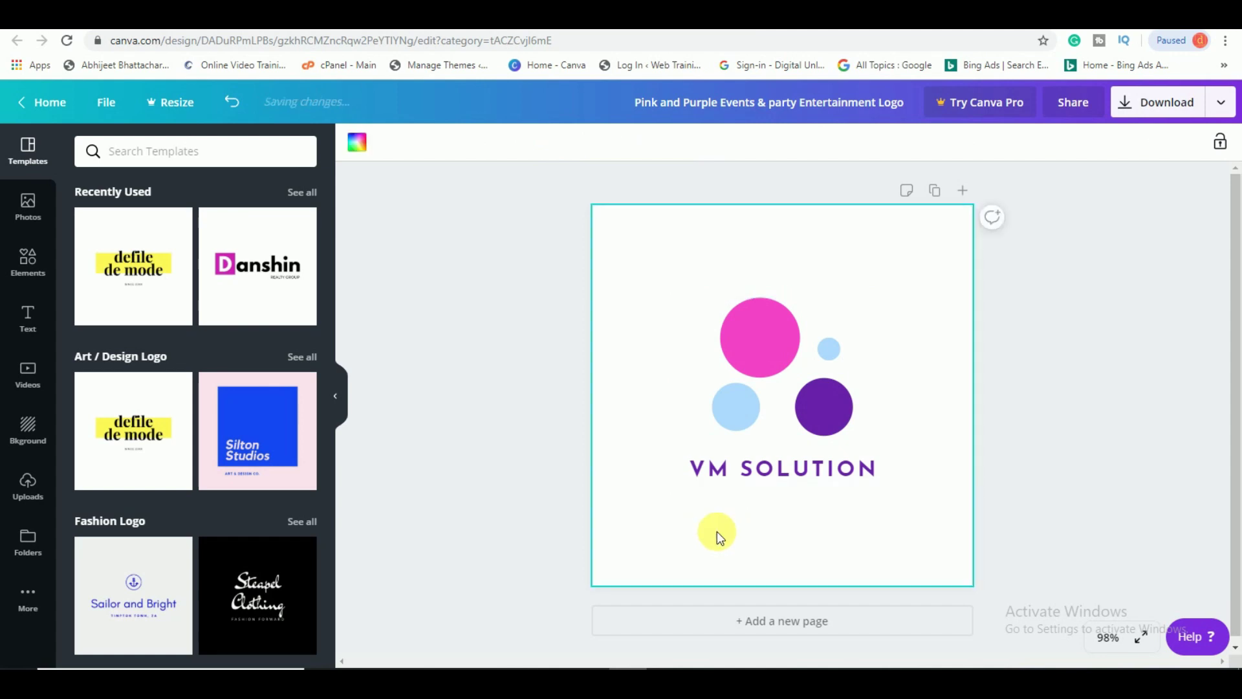
pyautogui.click(1096, 456)
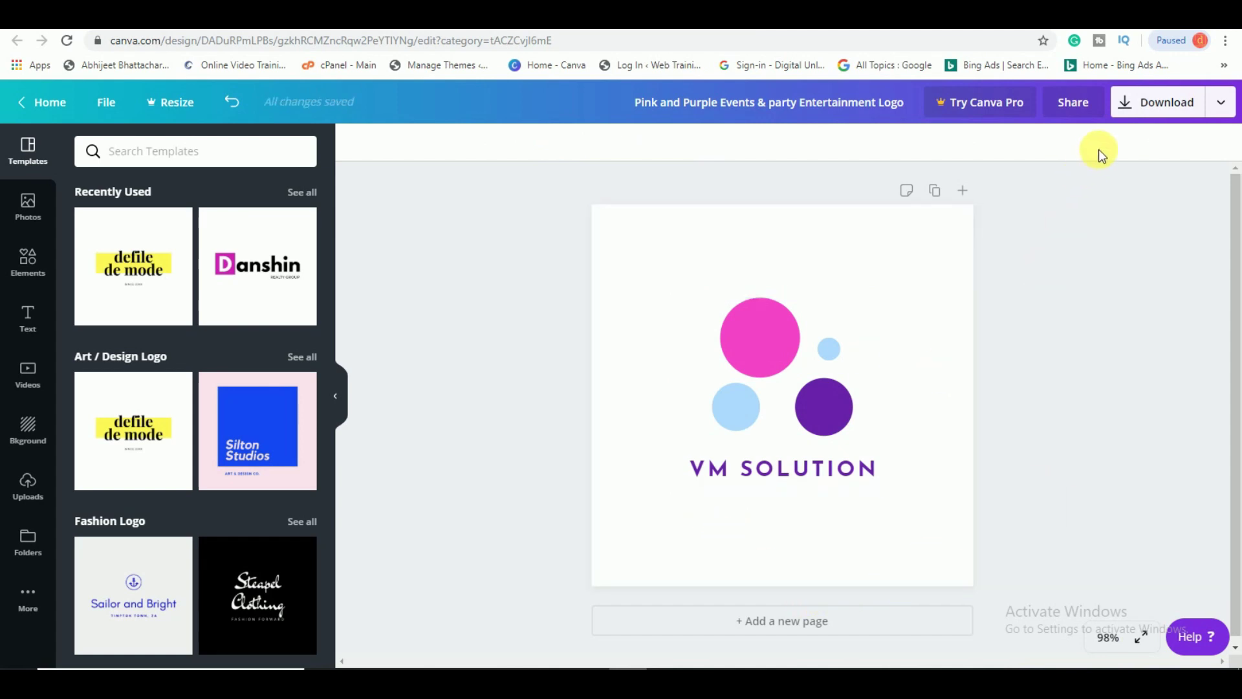
# Download the finished logo design as a JPG file.
pyautogui.click(1128, 109)
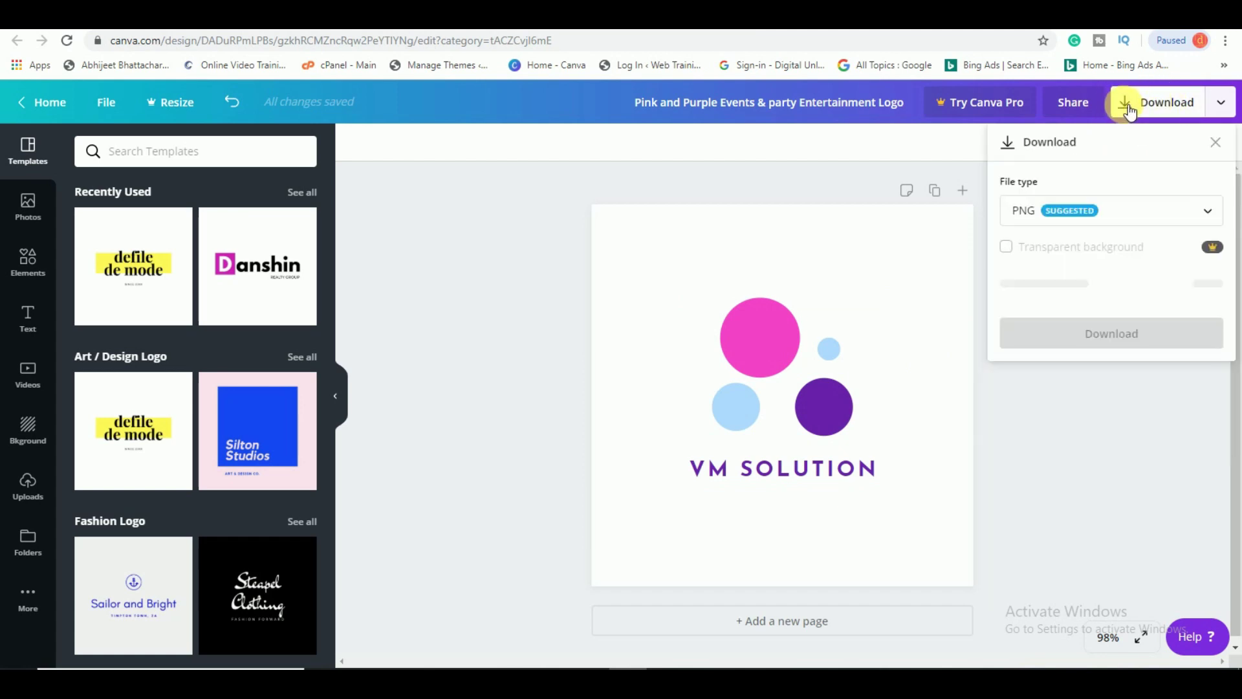
pyautogui.click(1169, 216)
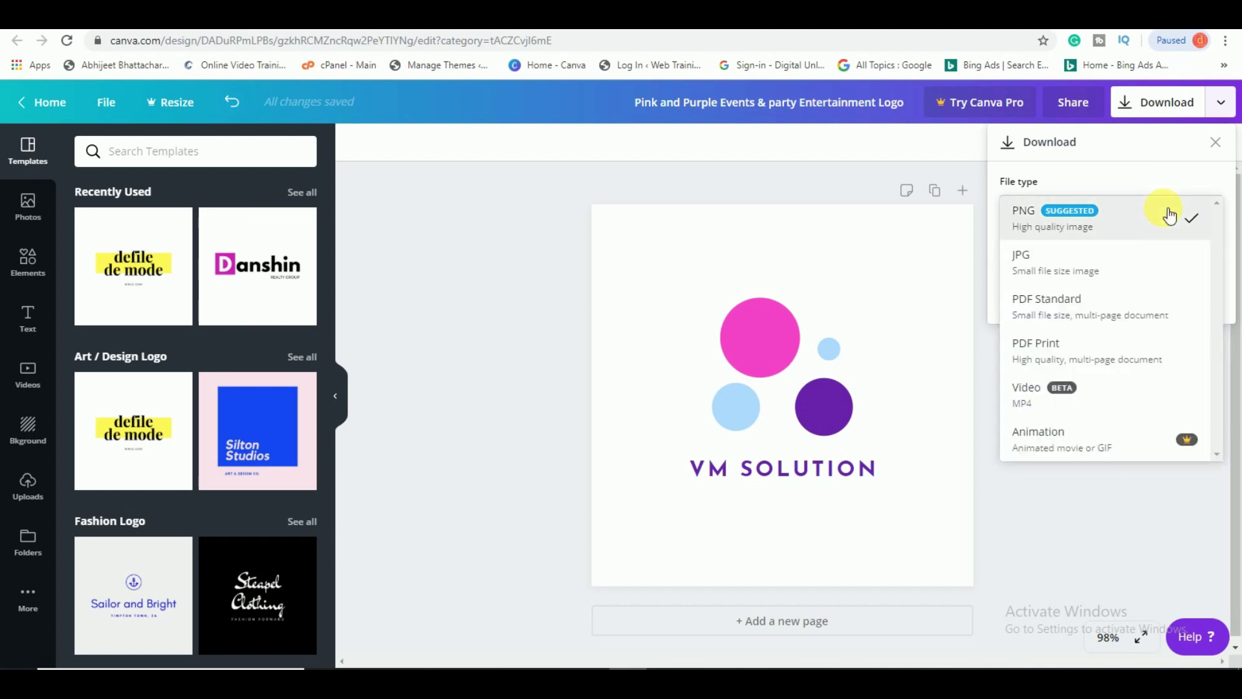
pyautogui.click(1054, 266)
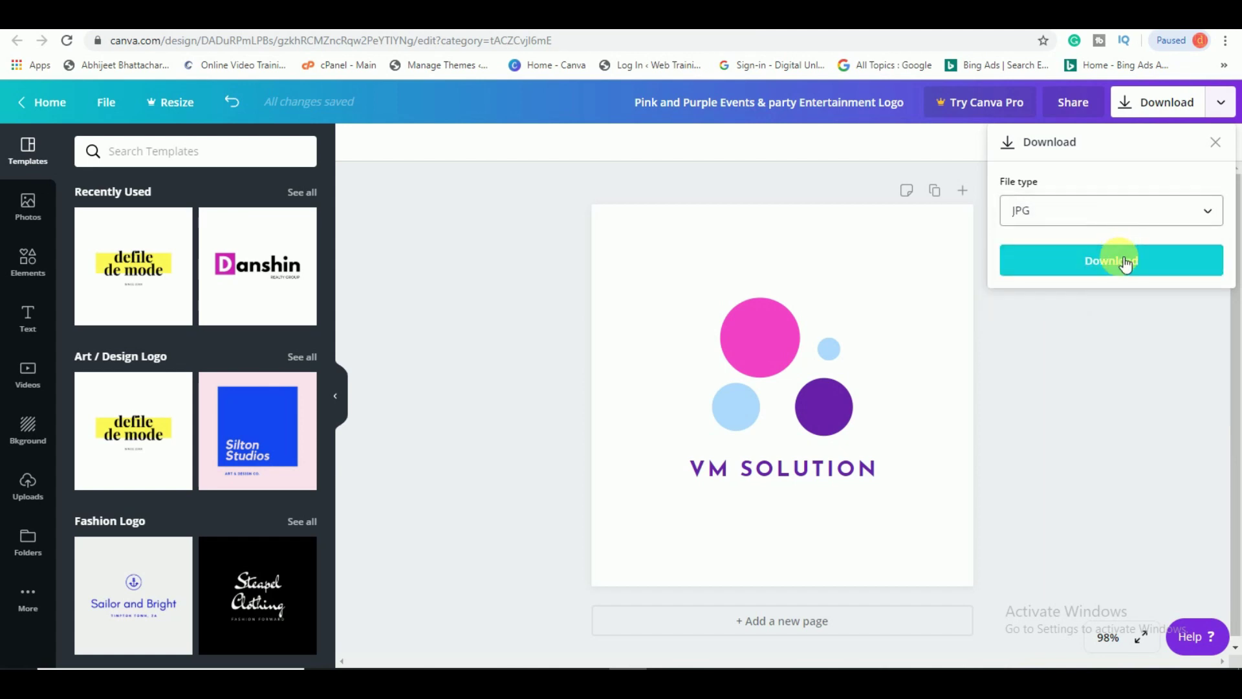
pyautogui.click(1125, 264)
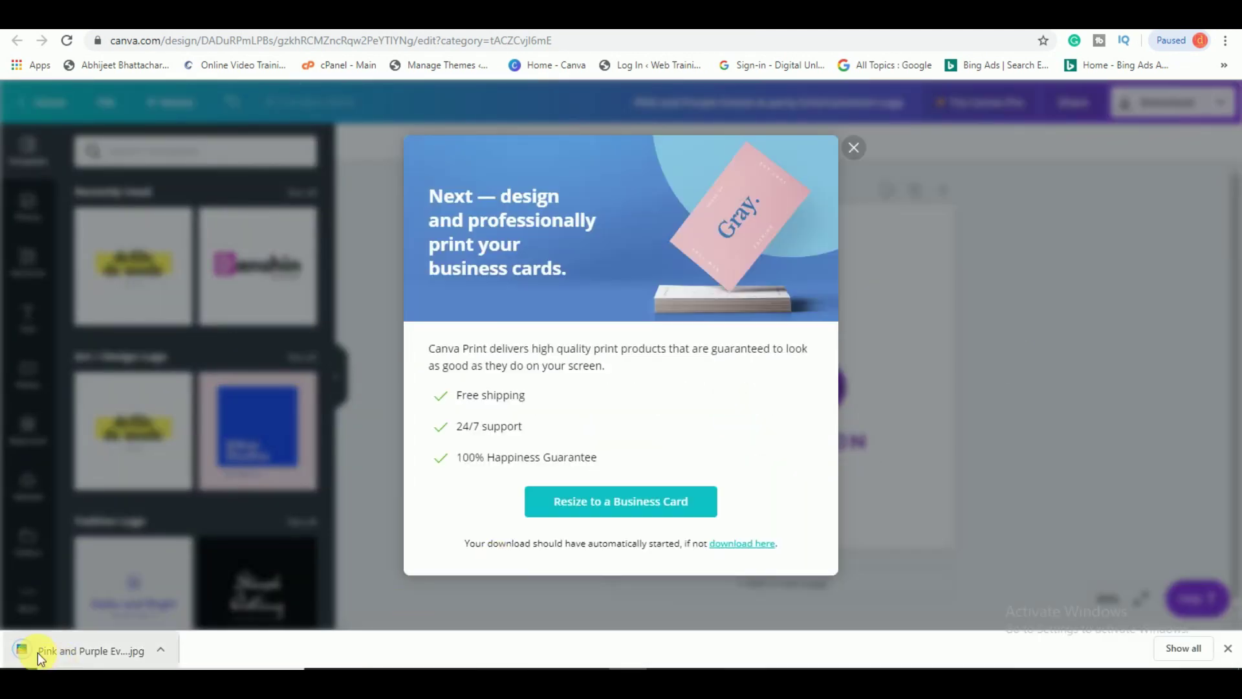
# Preview the downloaded logo image and put a copy of it on the desktop.
pyautogui.click(96, 650)
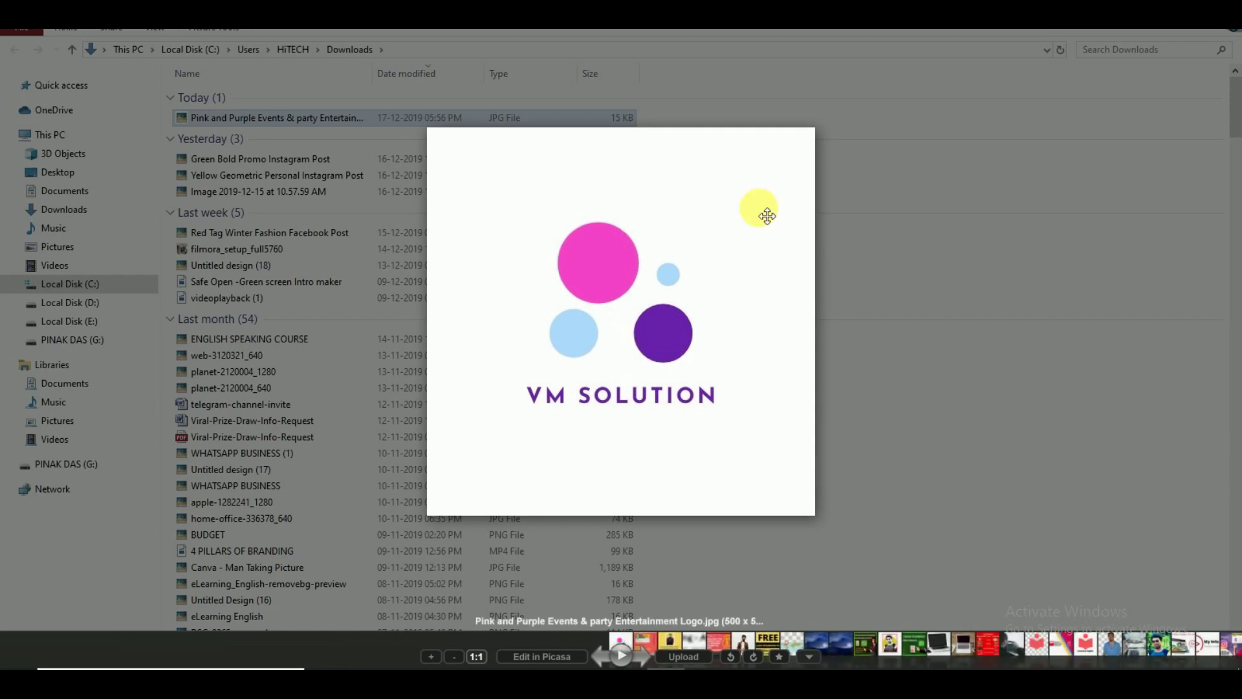
pyautogui.click(414, 128)
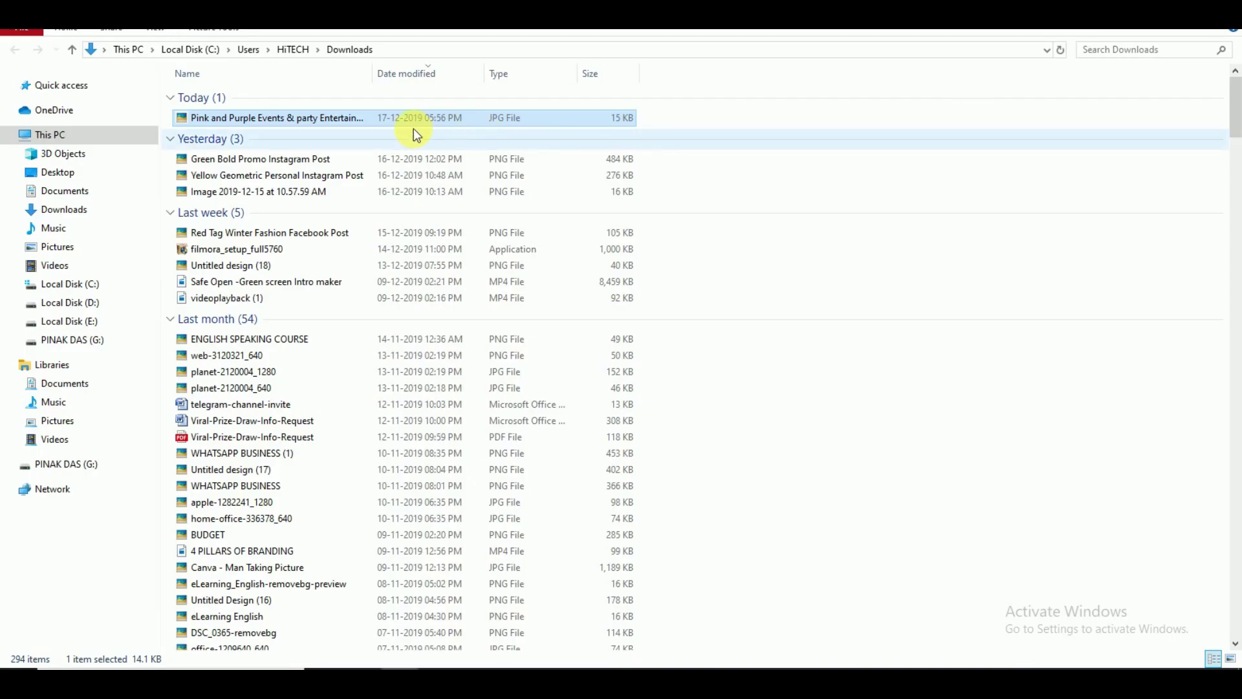
pyautogui.click(1152, 31)
pyautogui.click(1152, 31)
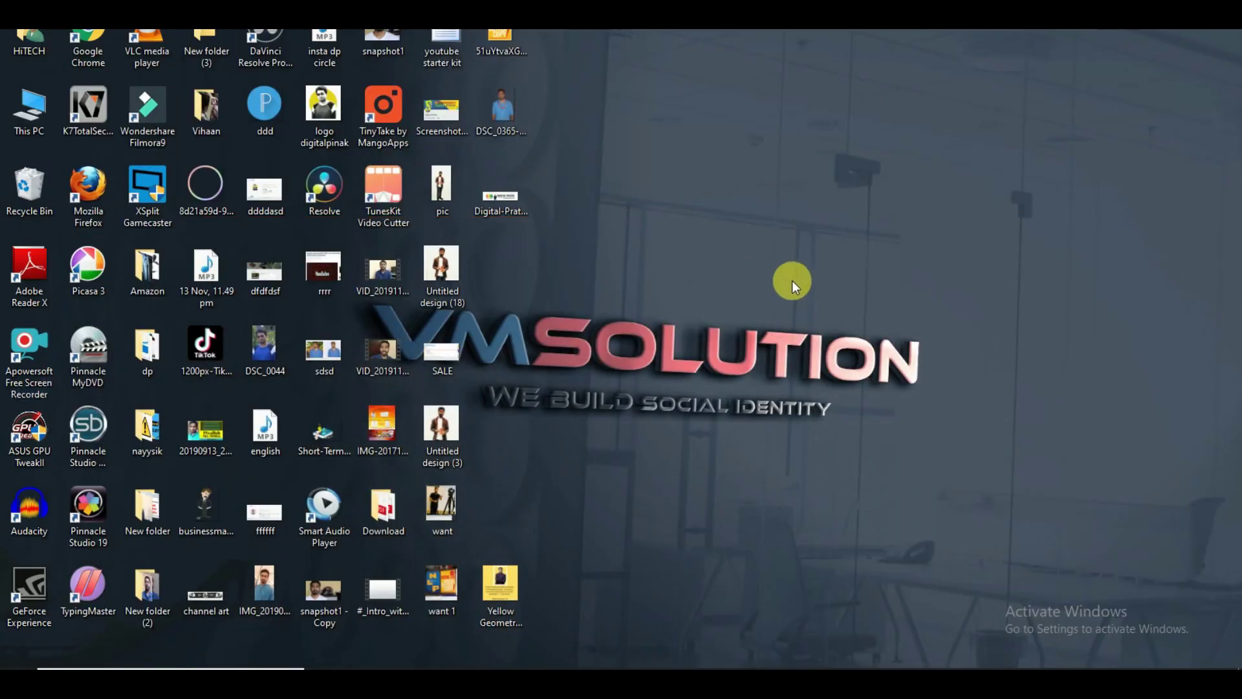
pyautogui.rightClick(742, 250)
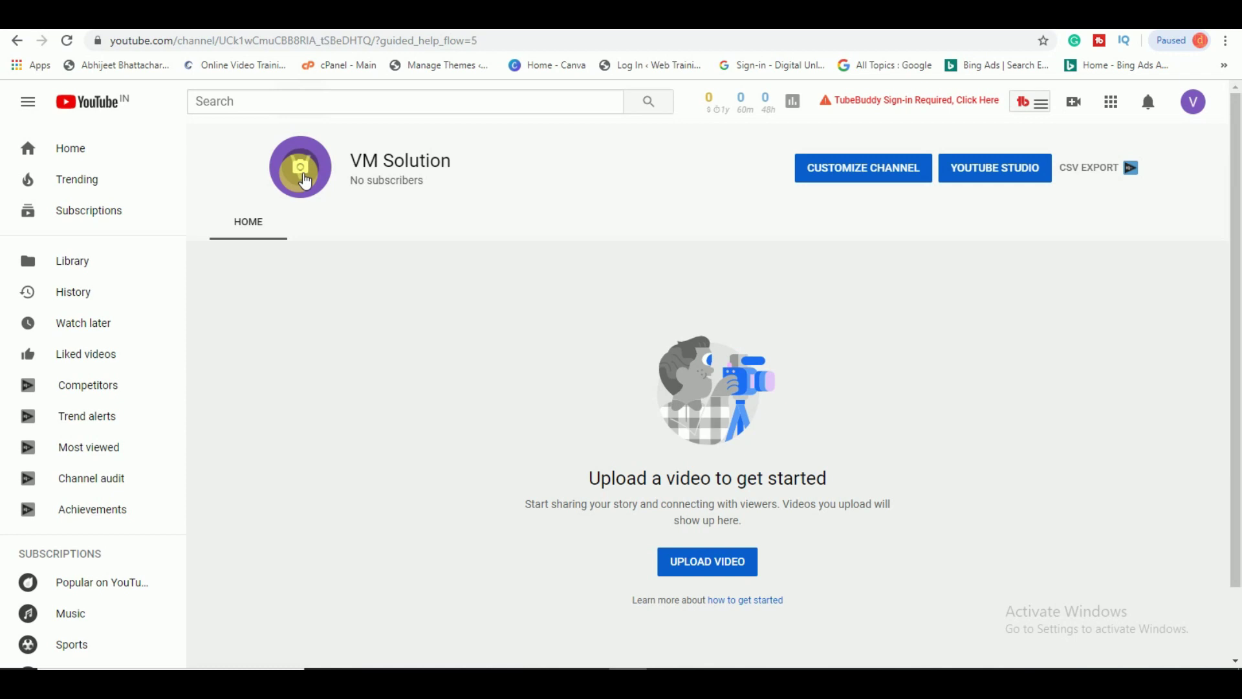
# On the VM Solution YouTube channel page, start editing the profile picture and open the photo upload.
pyautogui.click(304, 179)
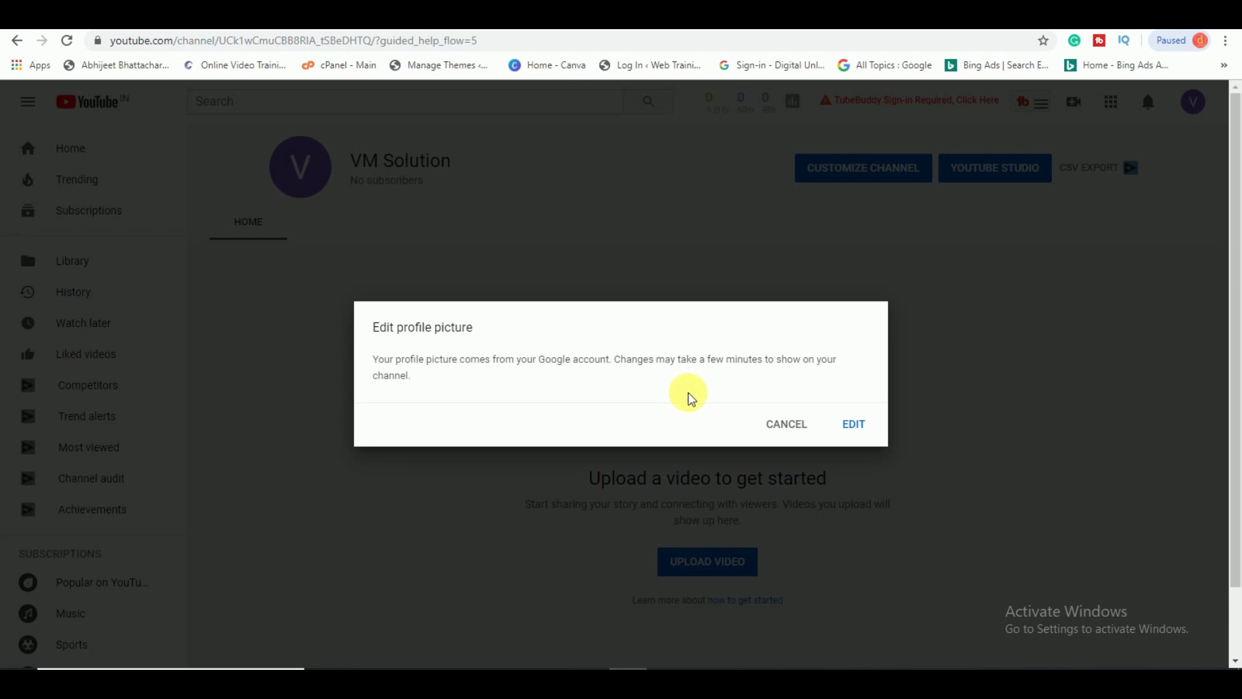
pyautogui.click(853, 424)
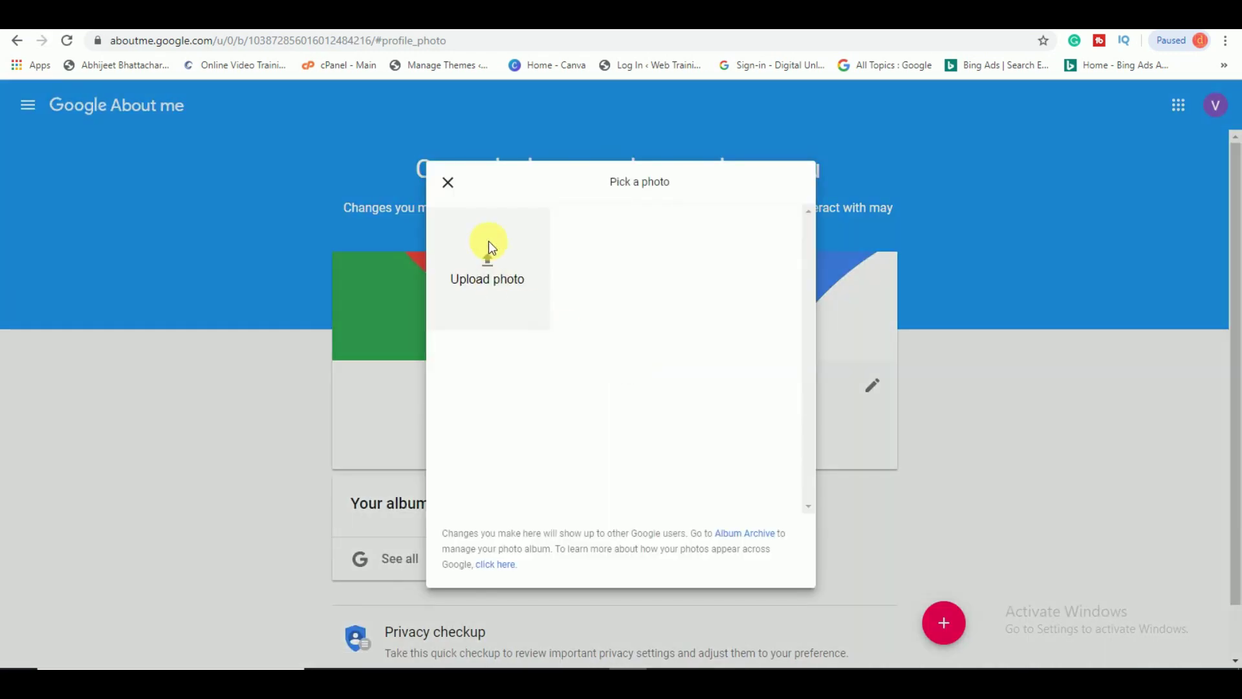
pyautogui.click(488, 272)
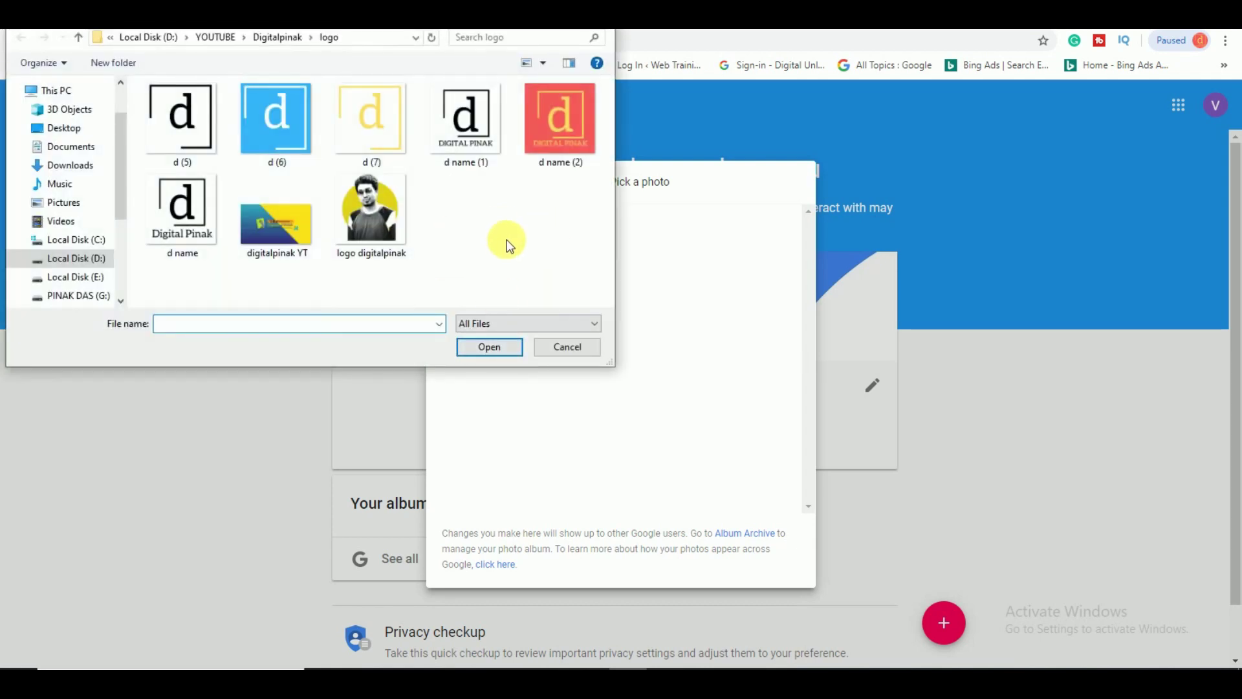
# Upload "Pink and Purple Events & party Entertainment Logo" from the Desktop folder, adjust its crop and apply it as the profile picture.
pyautogui.click(63, 128)
pyautogui.scroll(-1, 372, 190)
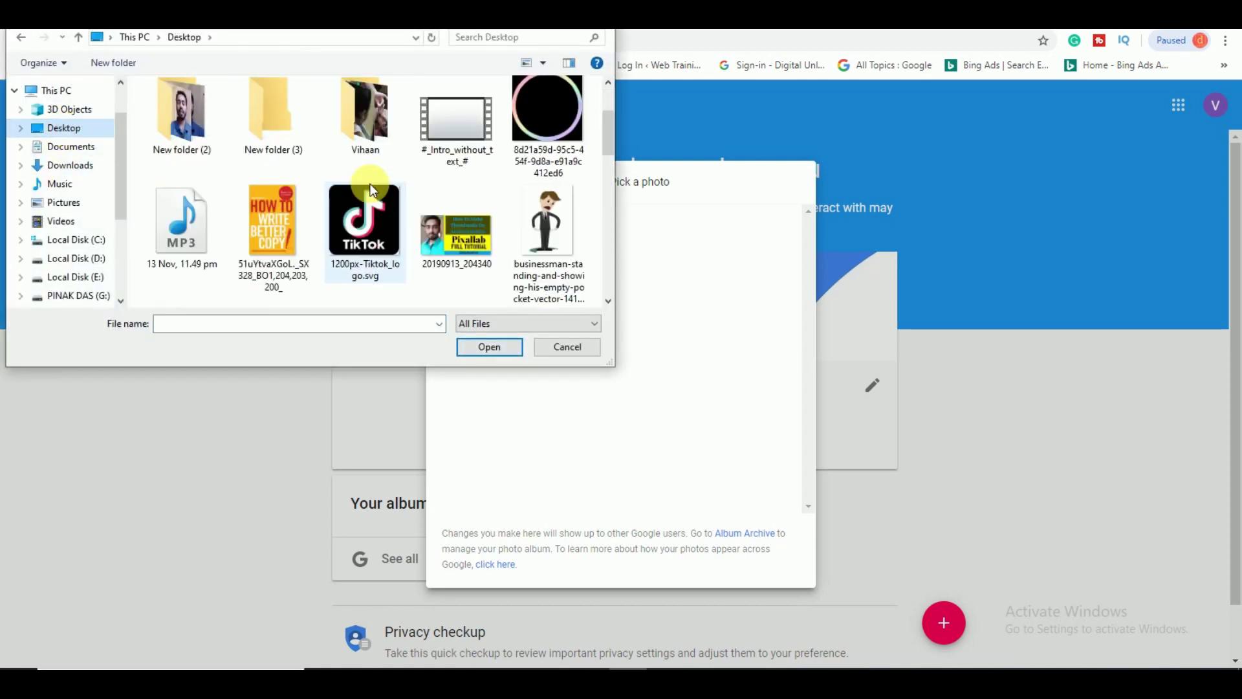
pyautogui.scroll(-2, 372, 190)
pyautogui.scroll(-5, 346, 213)
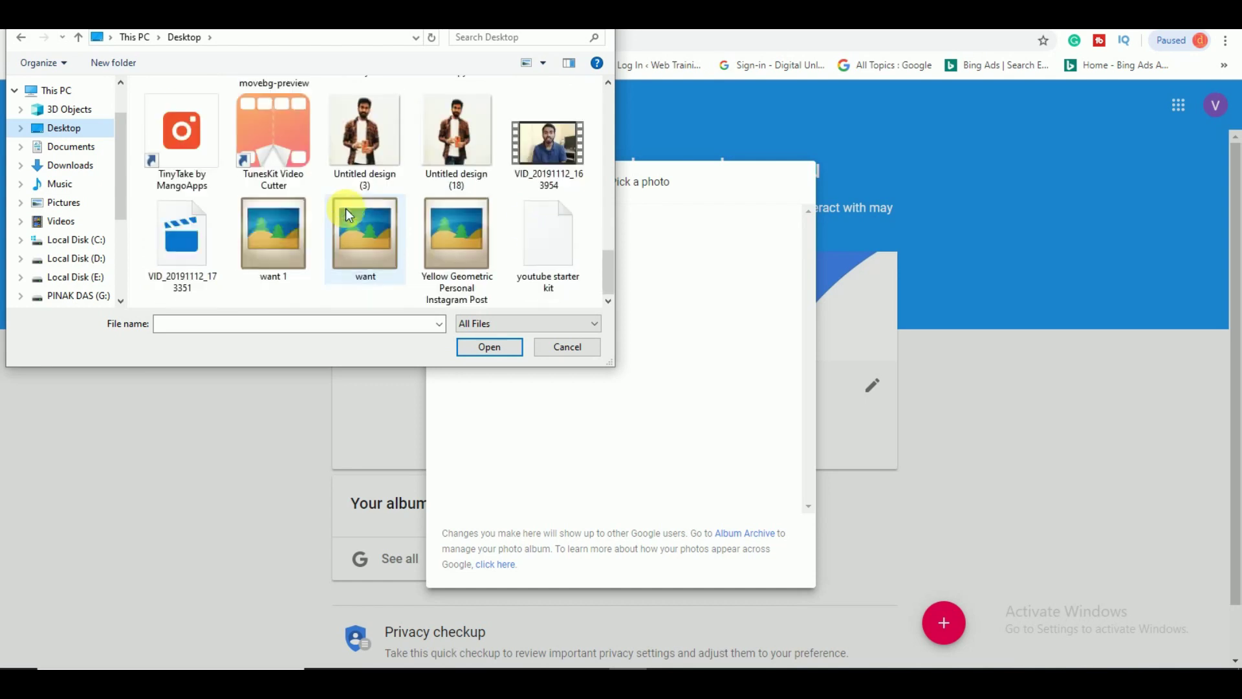
pyautogui.scroll(3, 488, 234)
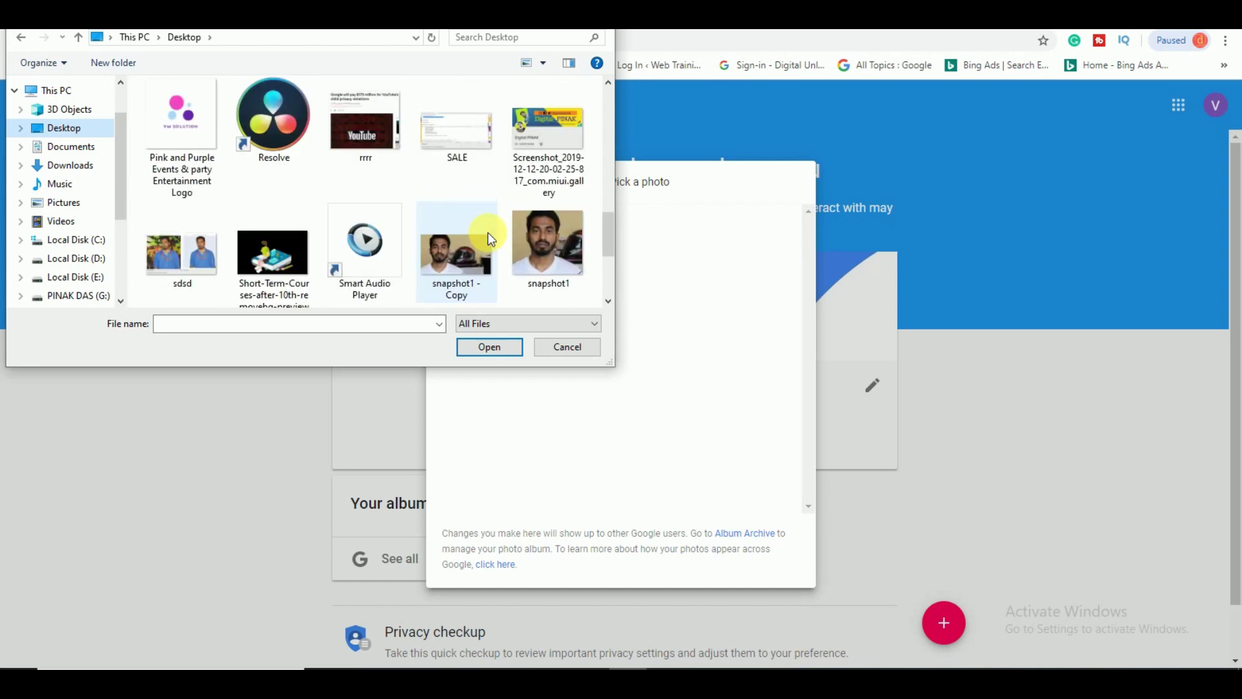
pyautogui.click(181, 123)
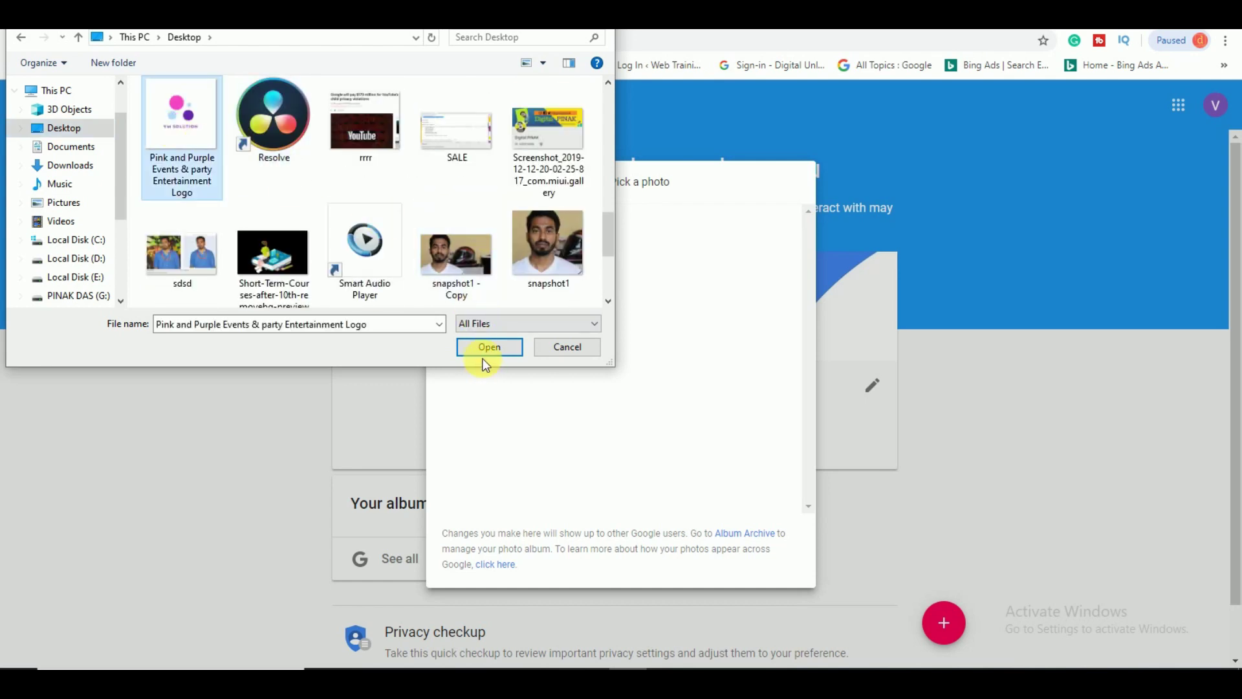
pyautogui.click(482, 350)
pyautogui.moveTo(555, 421); pyautogui.dragTo(566, 429)
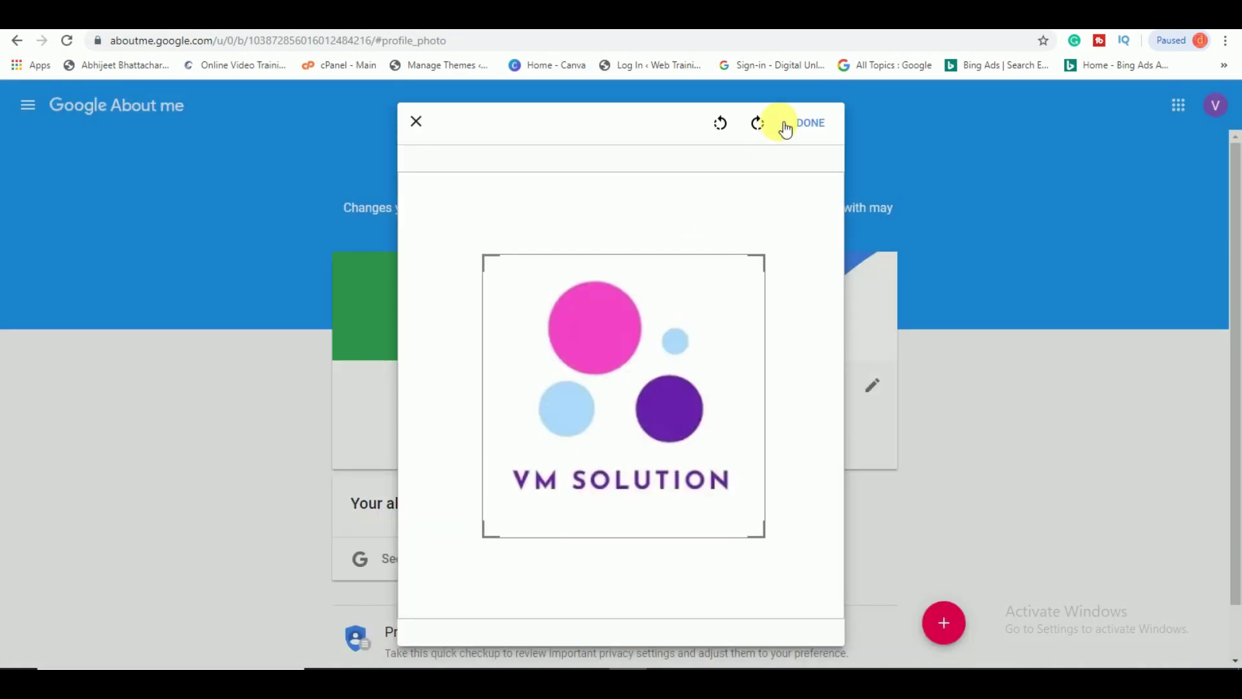
pyautogui.click(807, 122)
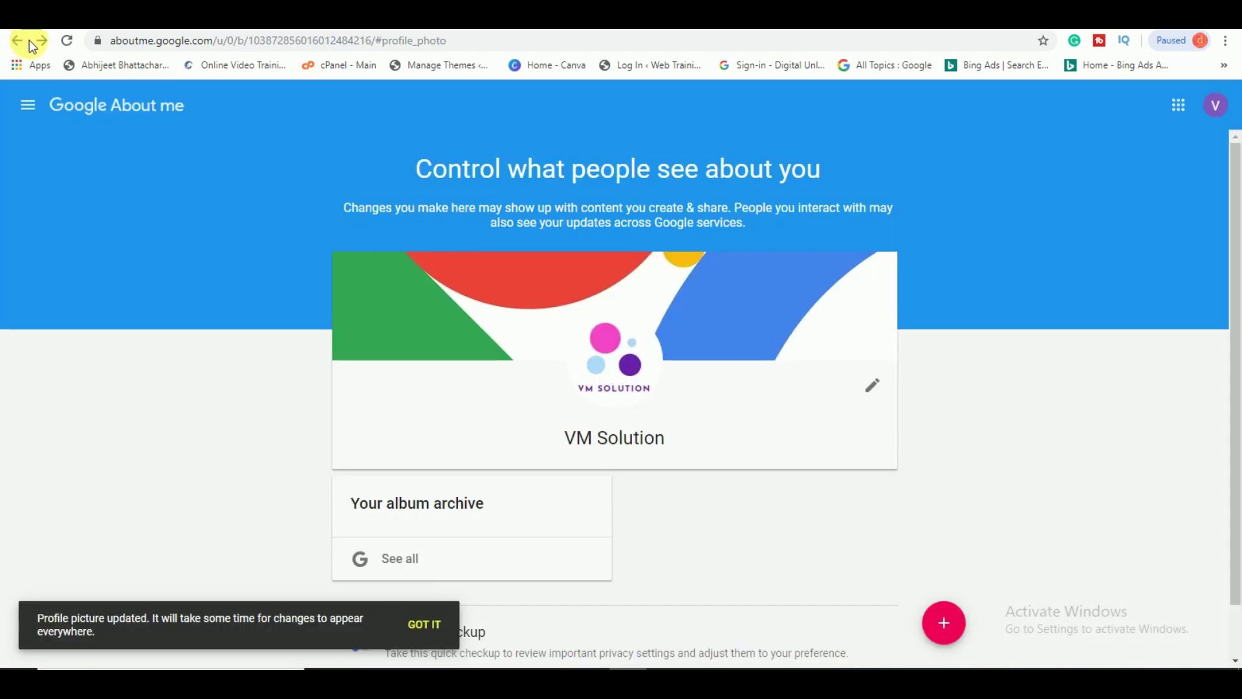
# Return to the VM Solution channel page, dismiss the customization tip and open channel customization.
pyautogui.click(18, 40)
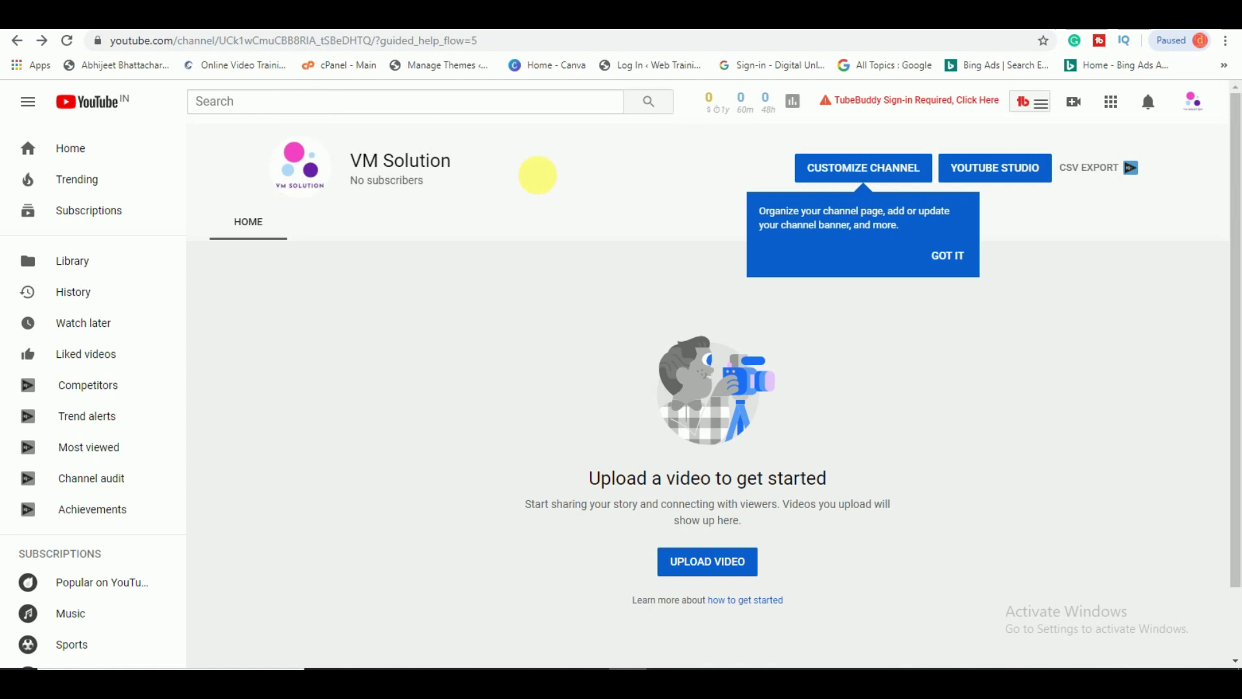
pyautogui.click(947, 255)
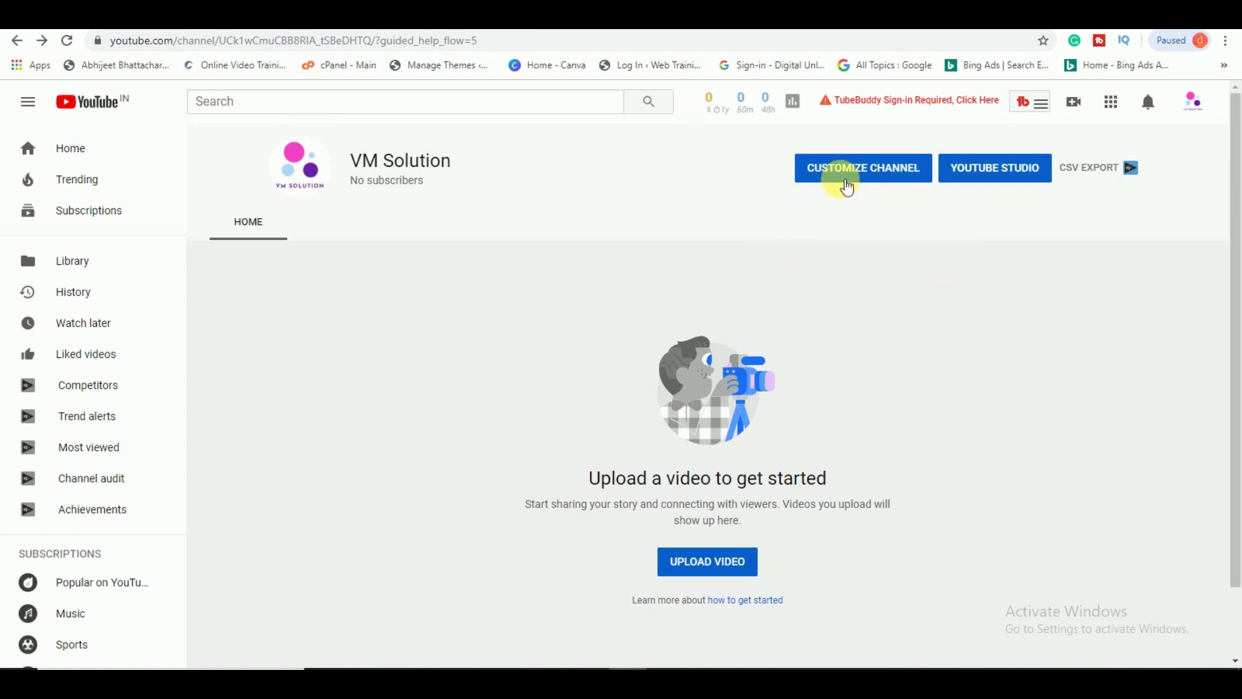
pyautogui.click(845, 179)
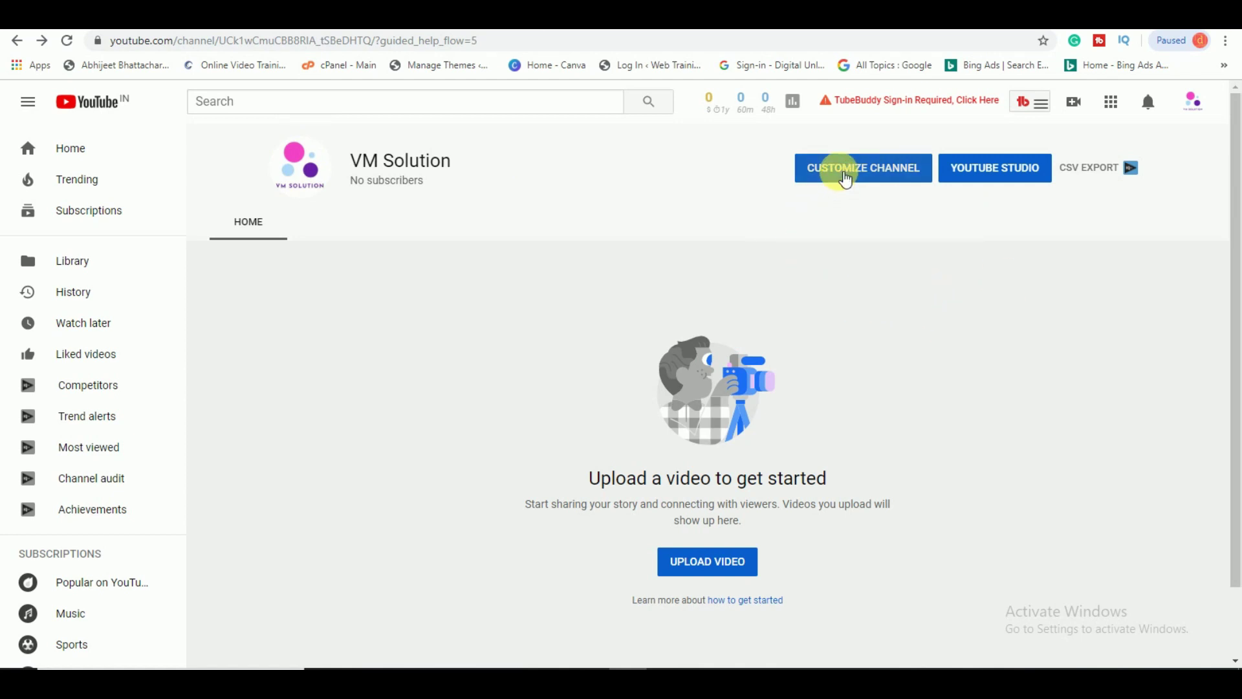